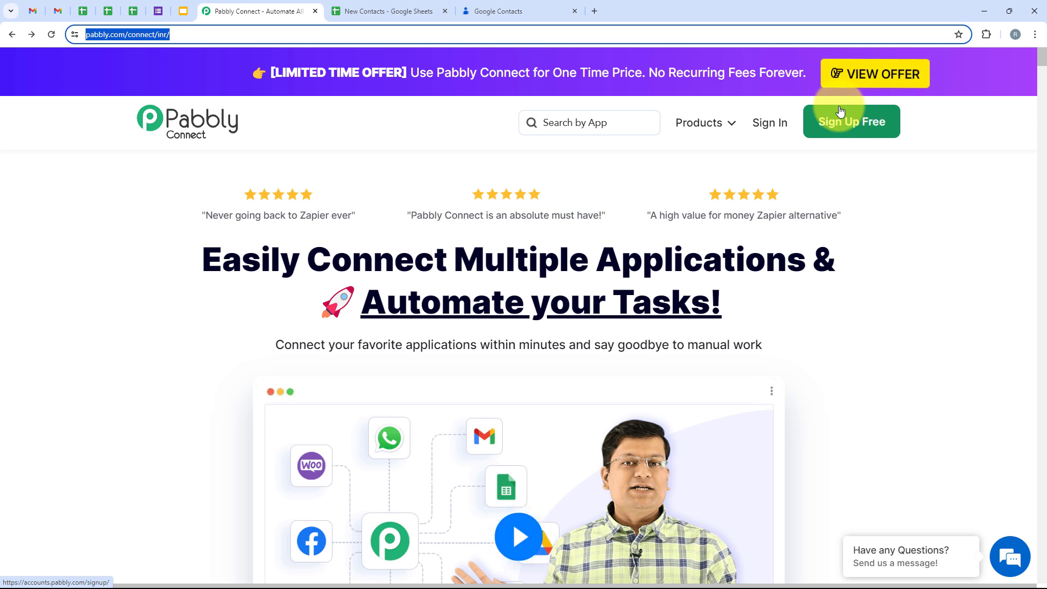
# Step: Sign in to the Pabbly account
pyautogui.click(780, 125)
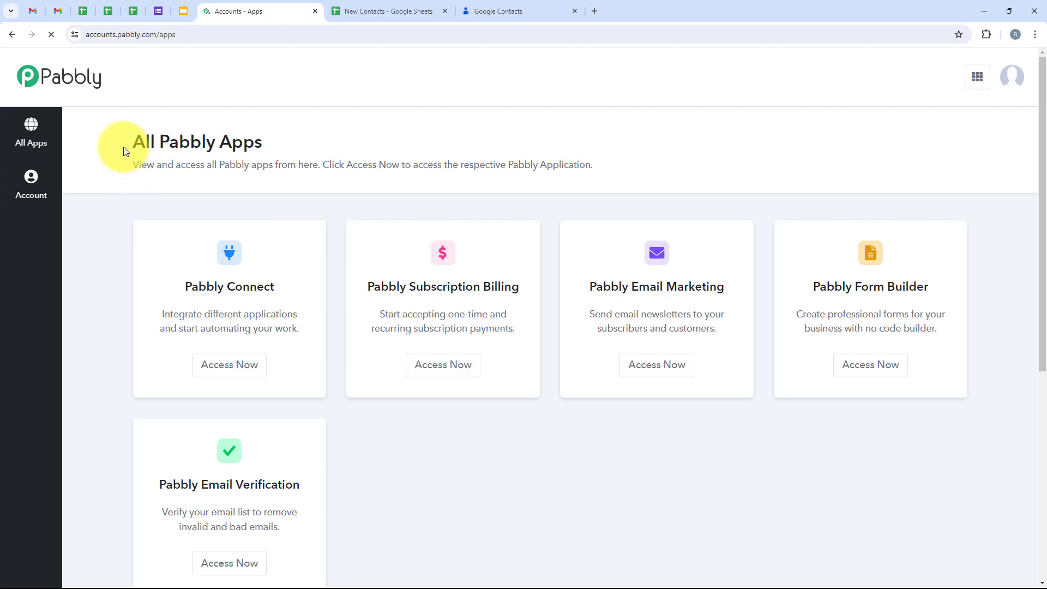
pyautogui.moveTo(123, 147); pyautogui.dragTo(280, 145)
pyautogui.click(297, 188)
pyautogui.scroll(-2, 366, 355)
pyautogui.scroll(2, 376, 376)
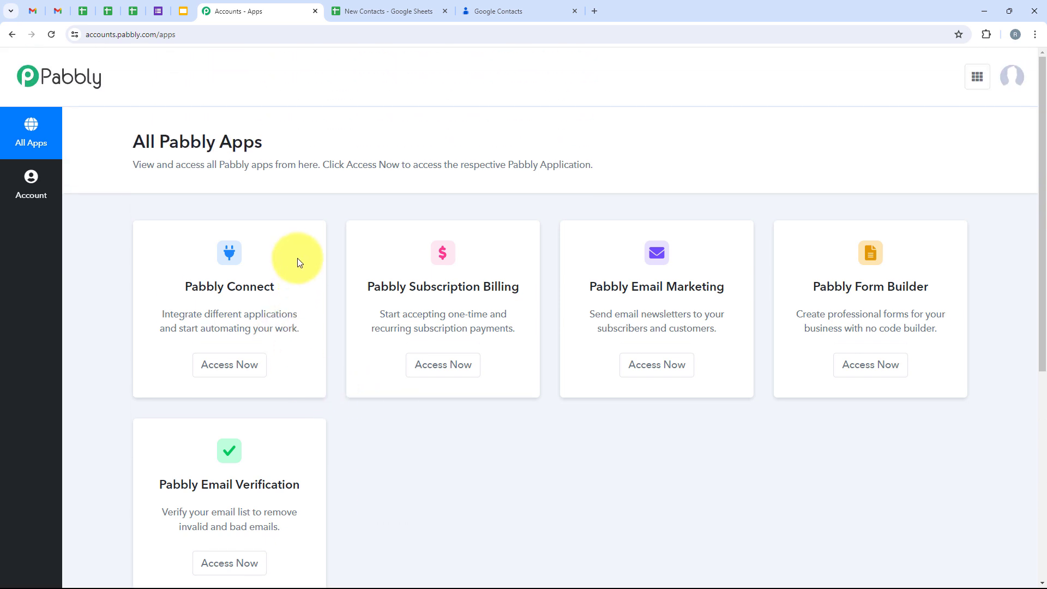
# Step: Open Pabbly Connect from the apps list, showing its dashboard with 10000 tasks allotted
pyautogui.moveTo(189, 286); pyautogui.dragTo(279, 298)
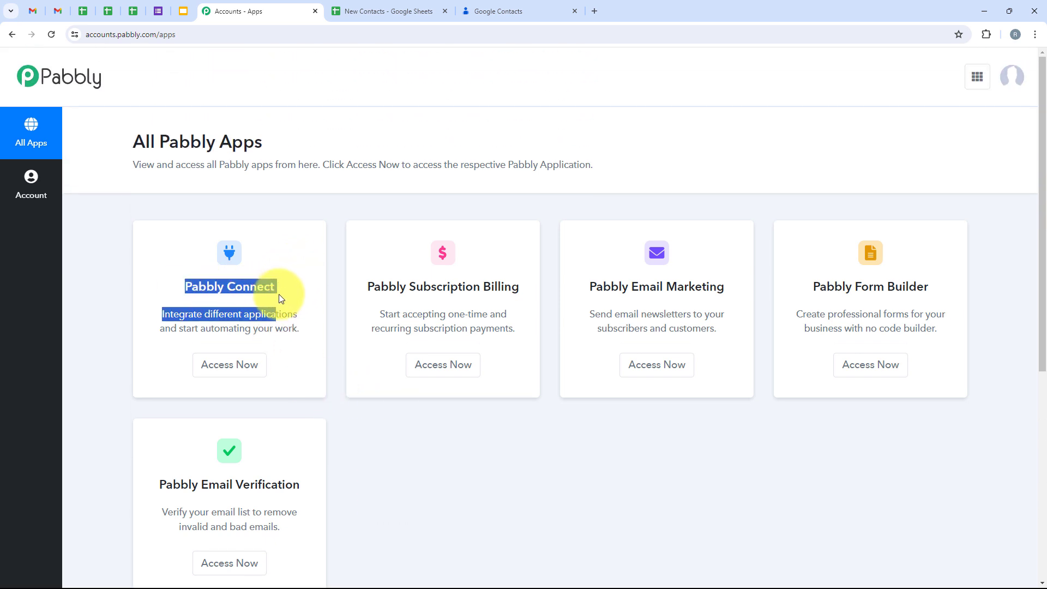
pyautogui.moveTo(206, 315); pyautogui.dragTo(257, 314)
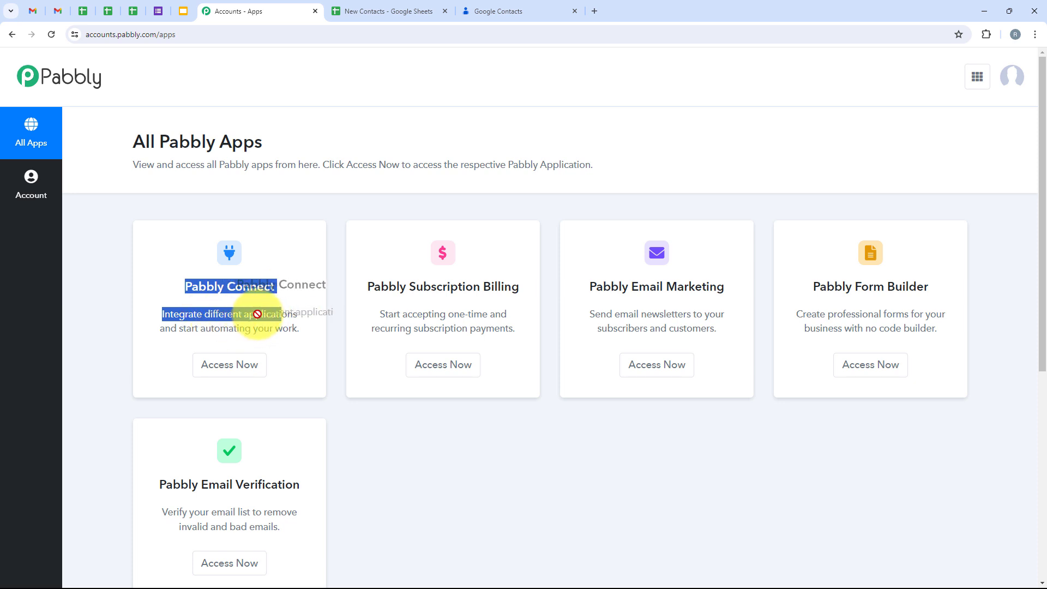
pyautogui.click(283, 257)
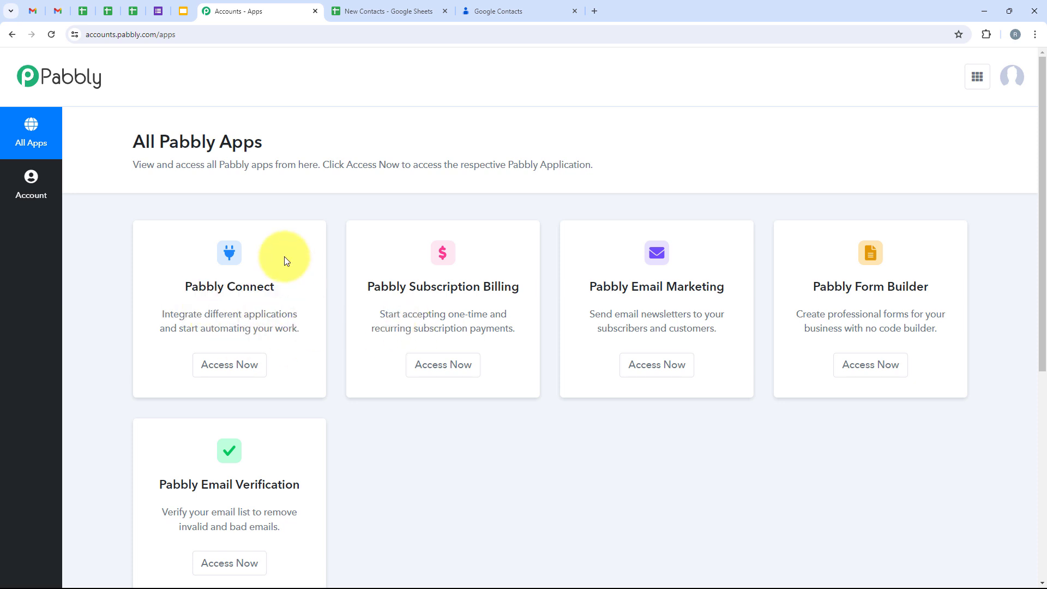
pyautogui.click(226, 363)
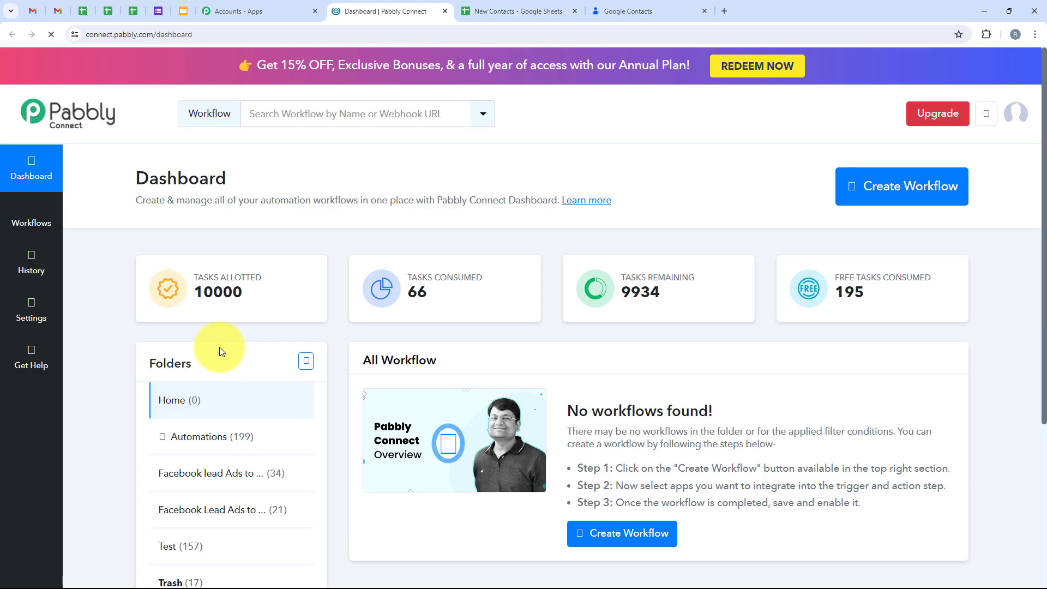
pyautogui.moveTo(117, 175); pyautogui.dragTo(302, 186)
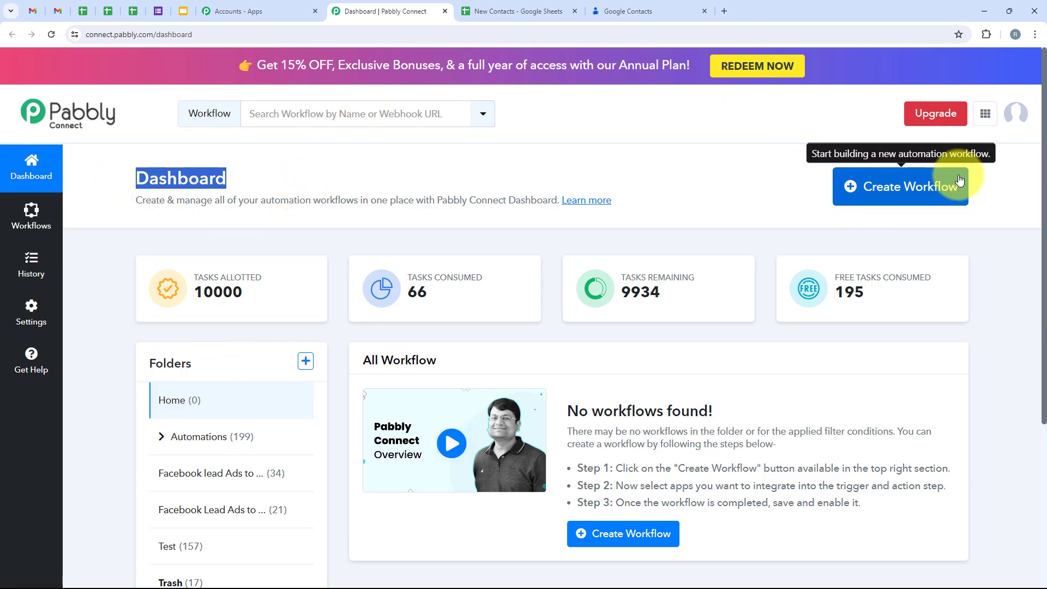
# Step: Start a new workflow and place it in the Automations folder
pyautogui.click(867, 183)
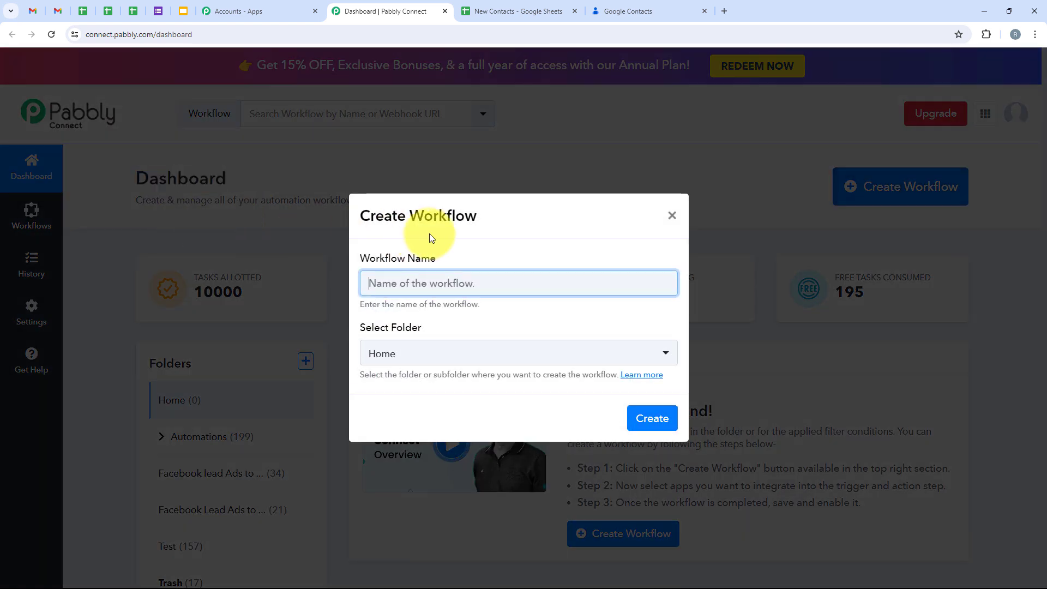
pyautogui.moveTo(446, 252); pyautogui.dragTo(309, 257)
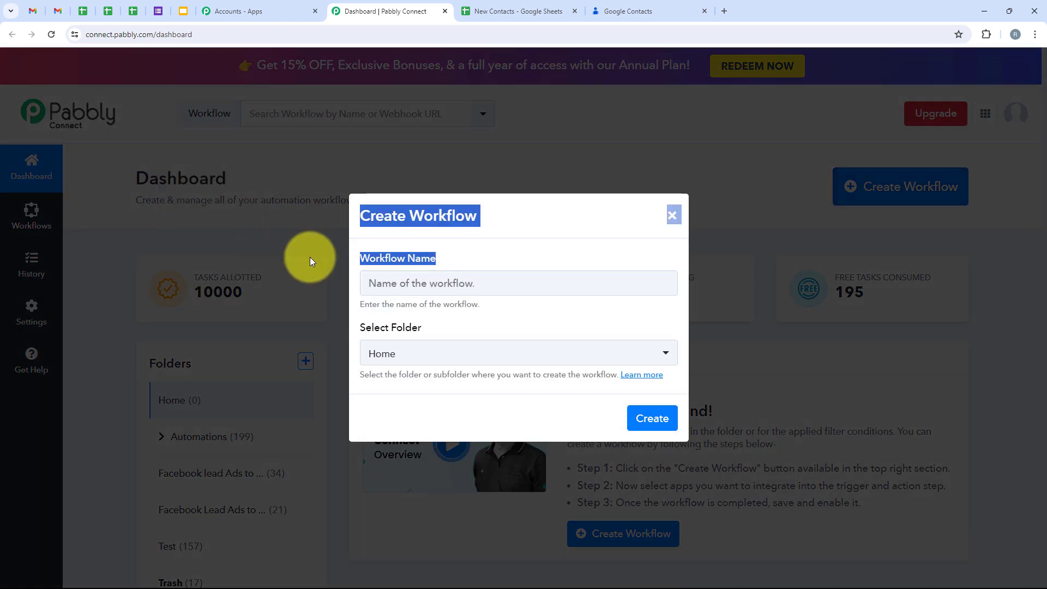
pyautogui.click(423, 332)
pyautogui.moveTo(424, 333); pyautogui.dragTo(361, 334)
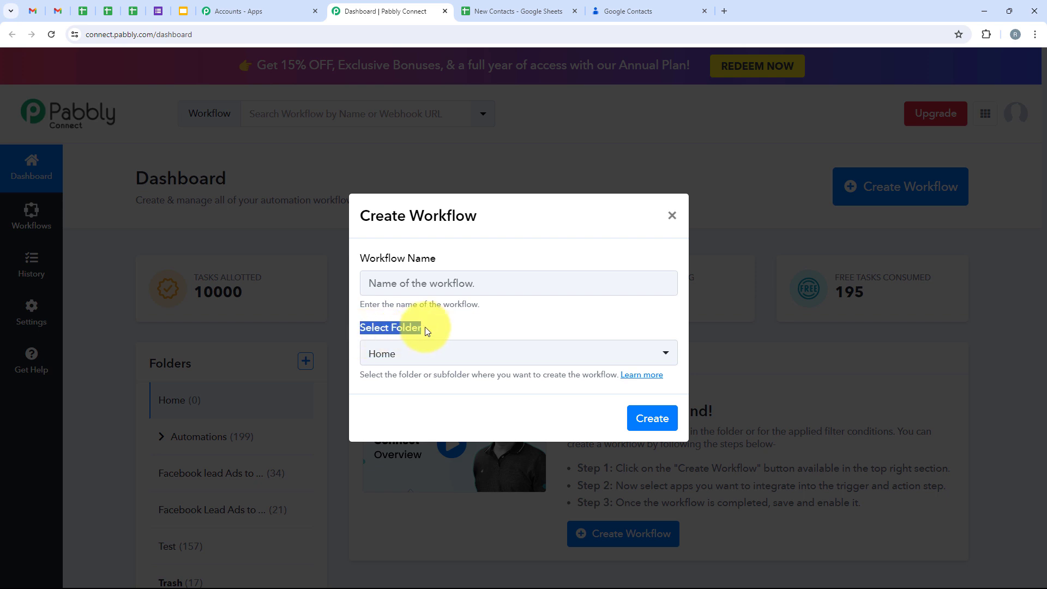
pyautogui.click(456, 355)
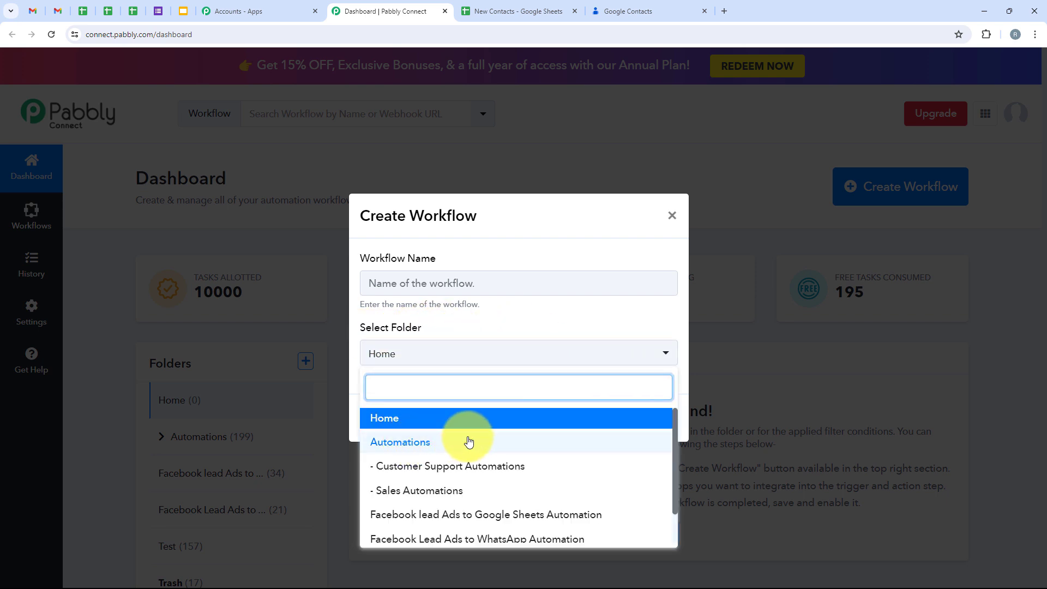
pyautogui.click(618, 443)
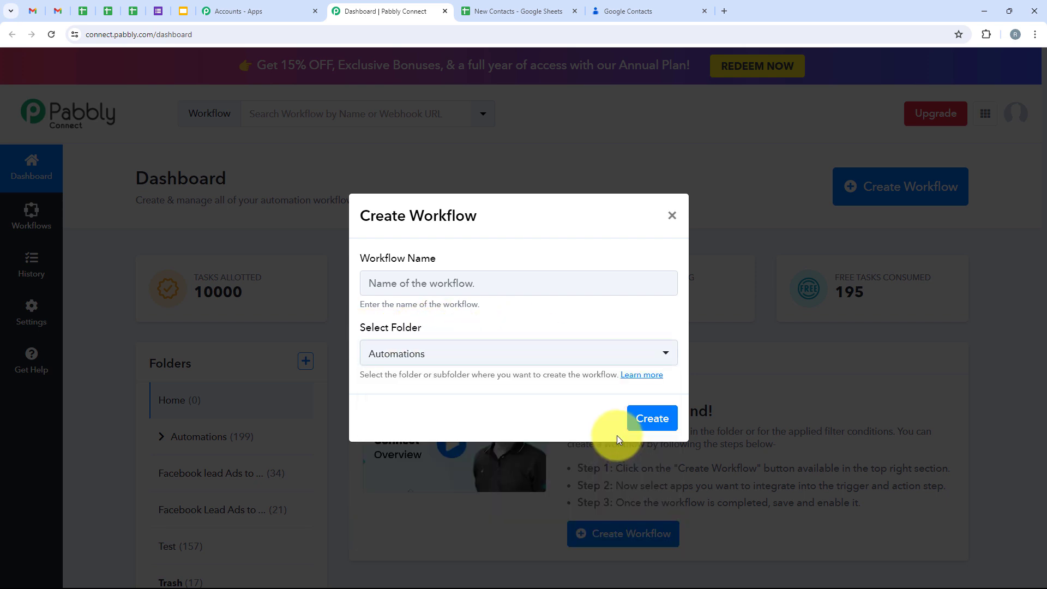
# Step: Name the workflow 'Create Google Contact for New or Updated Google Sheets Rows' and create it
pyautogui.click(525, 282)
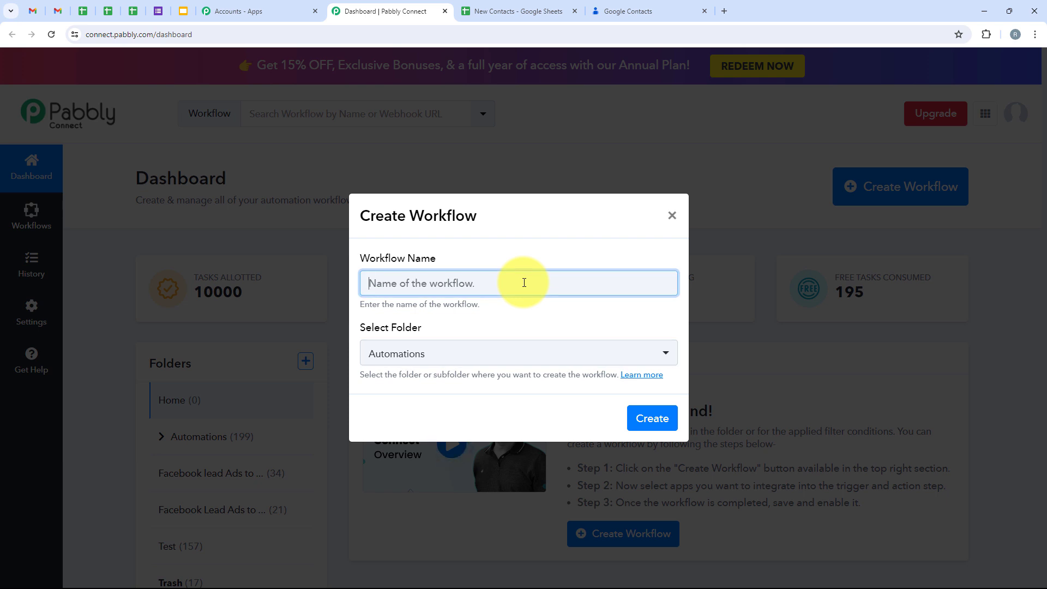
pyautogui.write('Create Google Contact for New or Updated Google Sheets Rows')
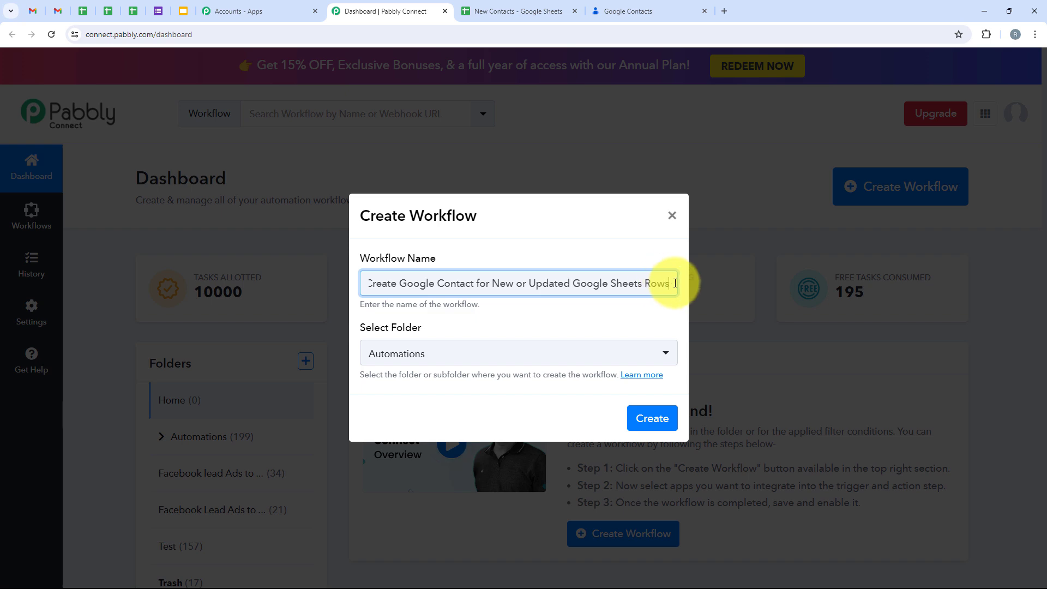
pyautogui.moveTo(675, 283); pyautogui.dragTo(304, 293)
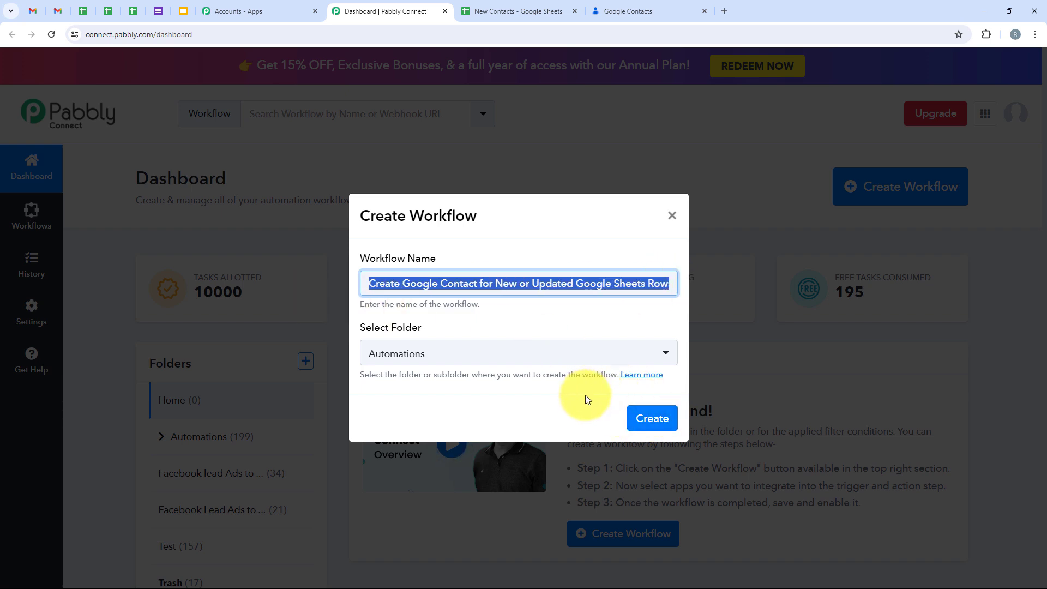
pyautogui.click(649, 420)
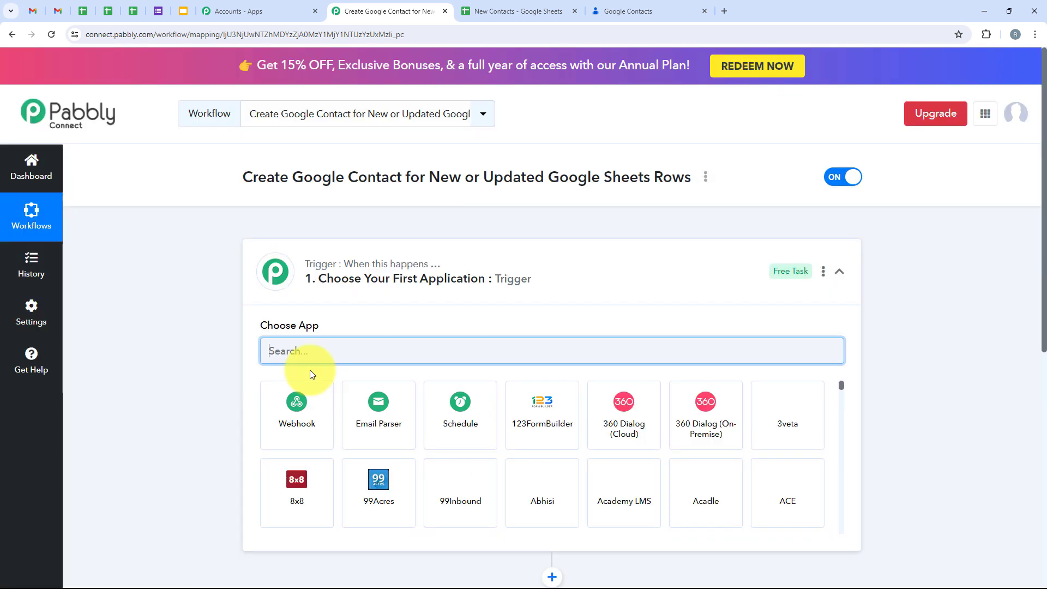
# Step: Search the trigger step's app list for 'Google Sh' to show the Google Sheets apps
pyautogui.click(681, 269)
pyautogui.moveTo(376, 273)
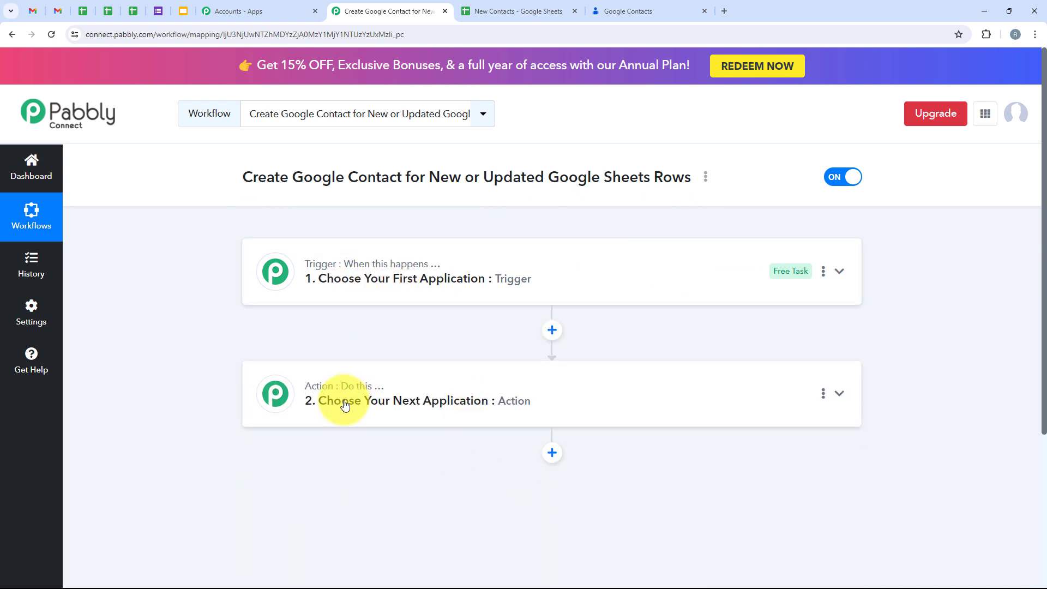
pyautogui.moveTo(350, 391)
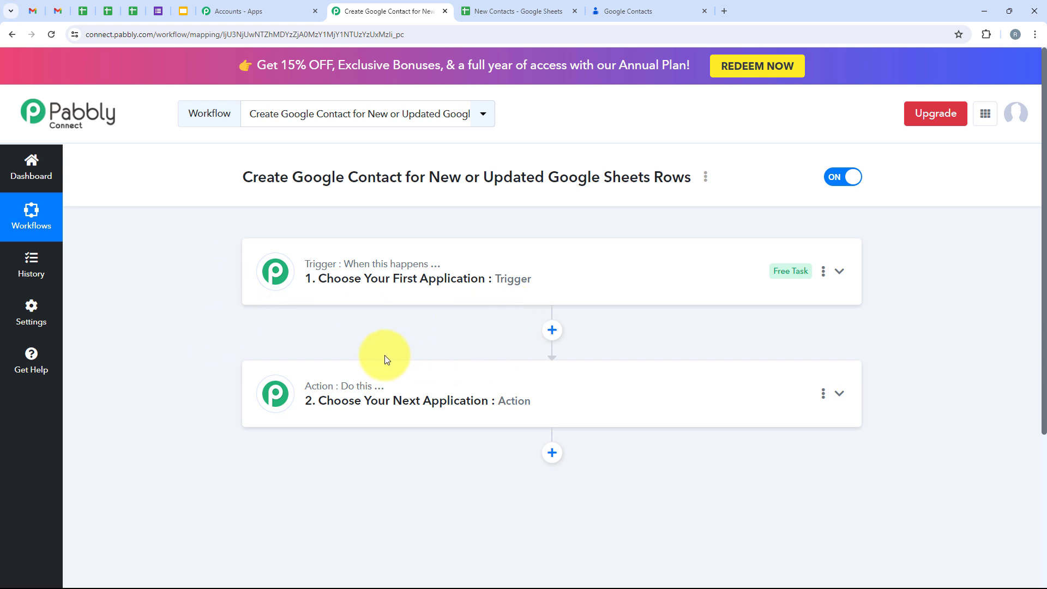
pyautogui.click(468, 263)
pyautogui.click(352, 345)
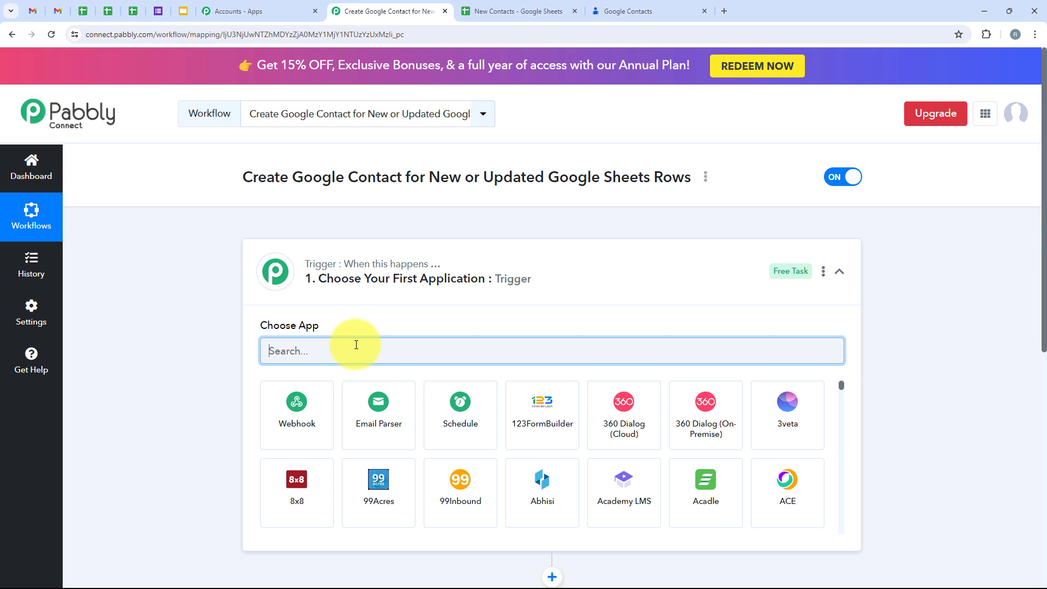
pyautogui.write('Google')
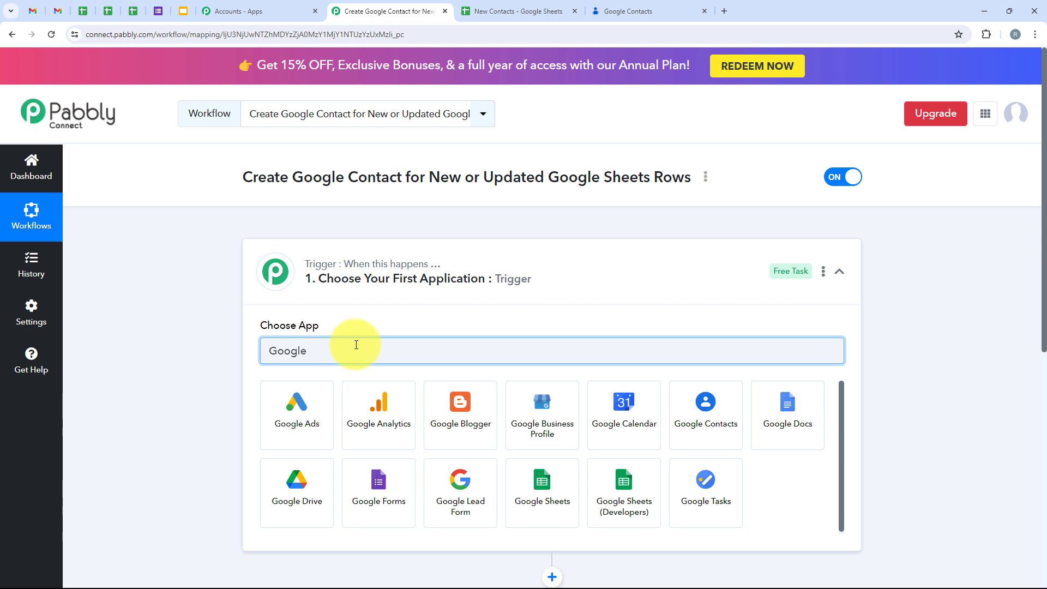
pyautogui.write('Sheets')
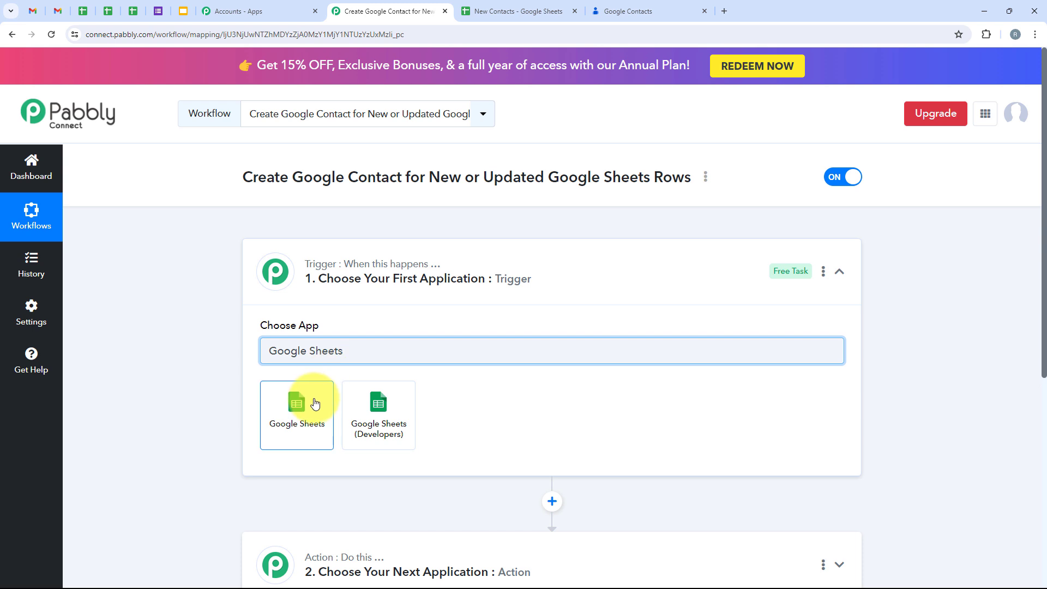
# Step: Choose Google Sheets with the New or Updated Spreadsheet Row event and copy the webhook URL
pyautogui.click(316, 404)
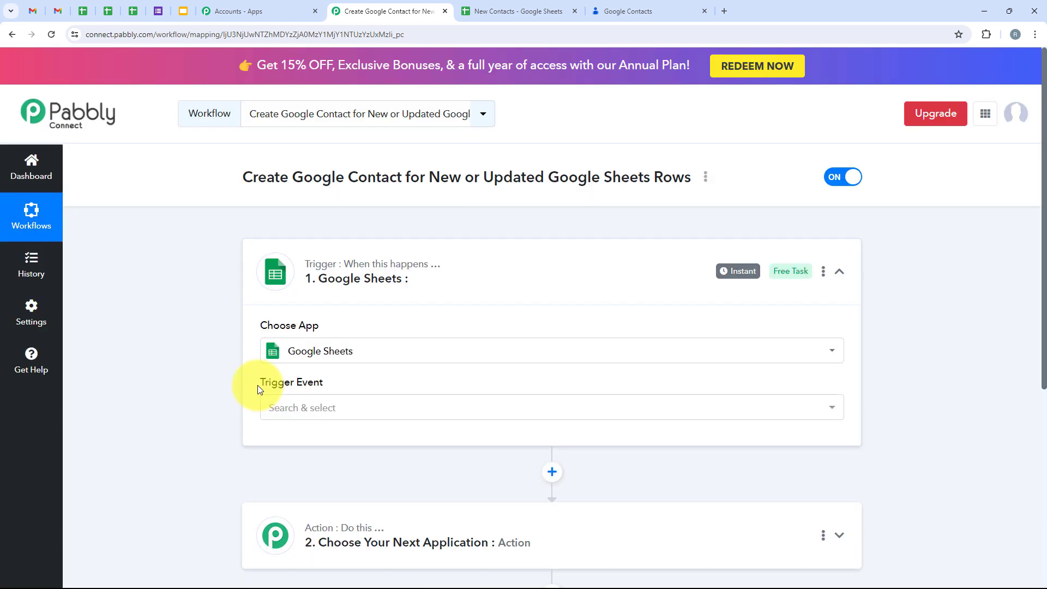
pyautogui.moveTo(257, 387); pyautogui.dragTo(338, 386)
pyautogui.click(339, 406)
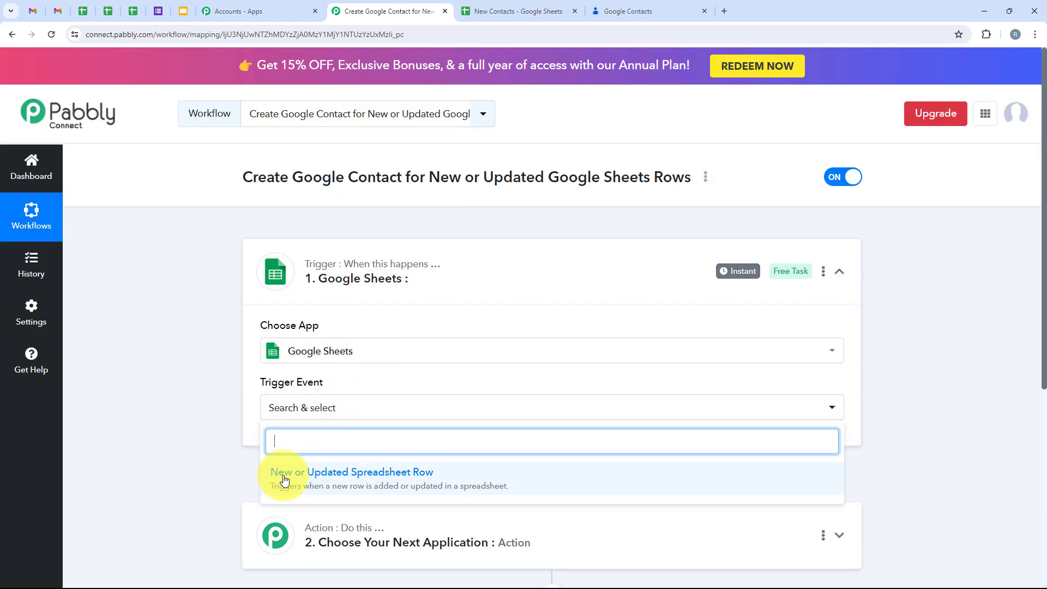
pyautogui.click(551, 476)
pyautogui.scroll(-4, 276, 445)
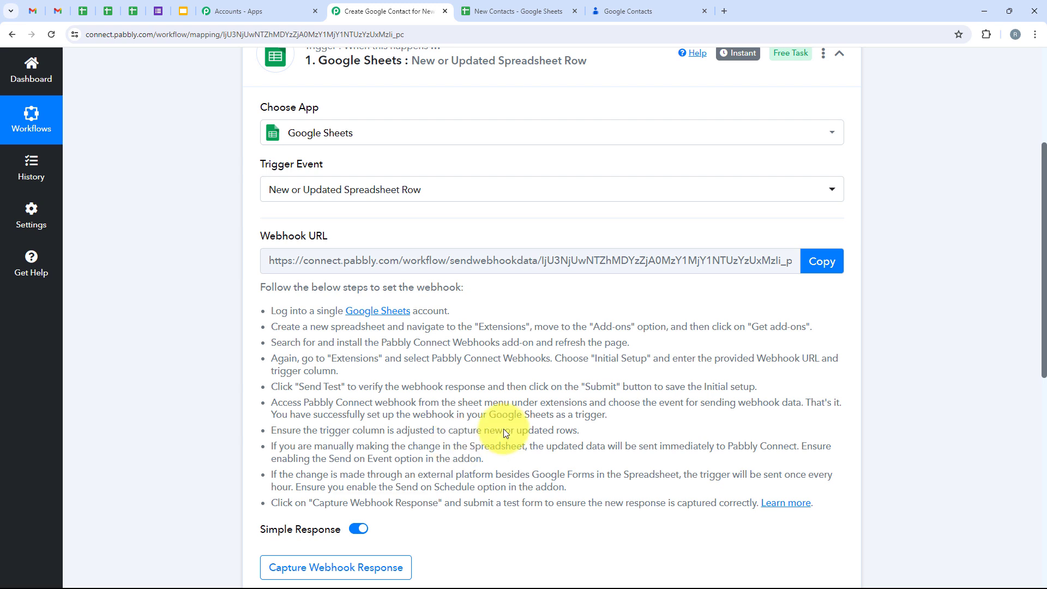
pyautogui.moveTo(263, 240)
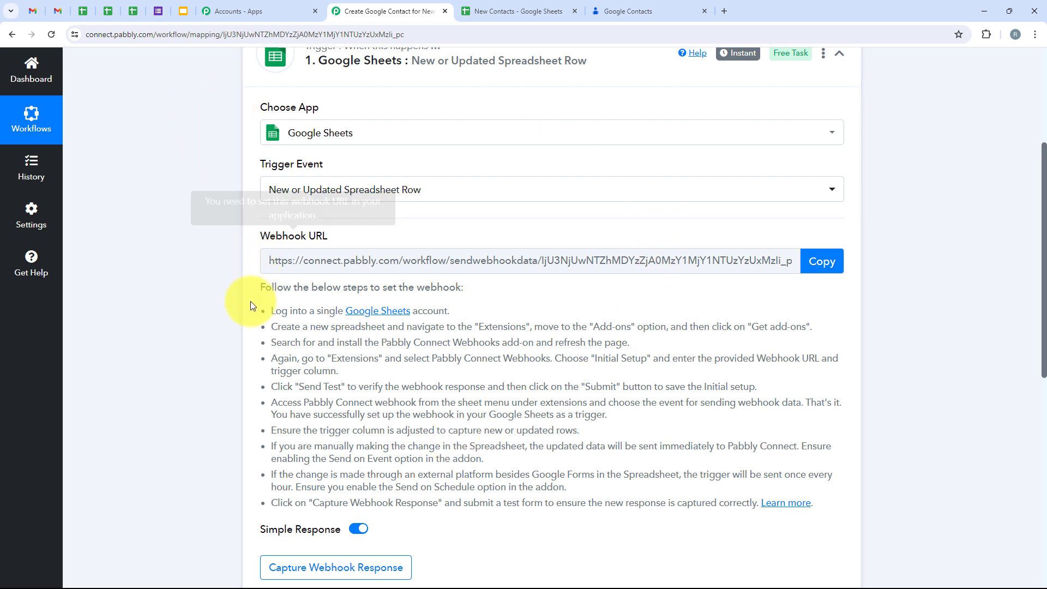
pyautogui.click(818, 261)
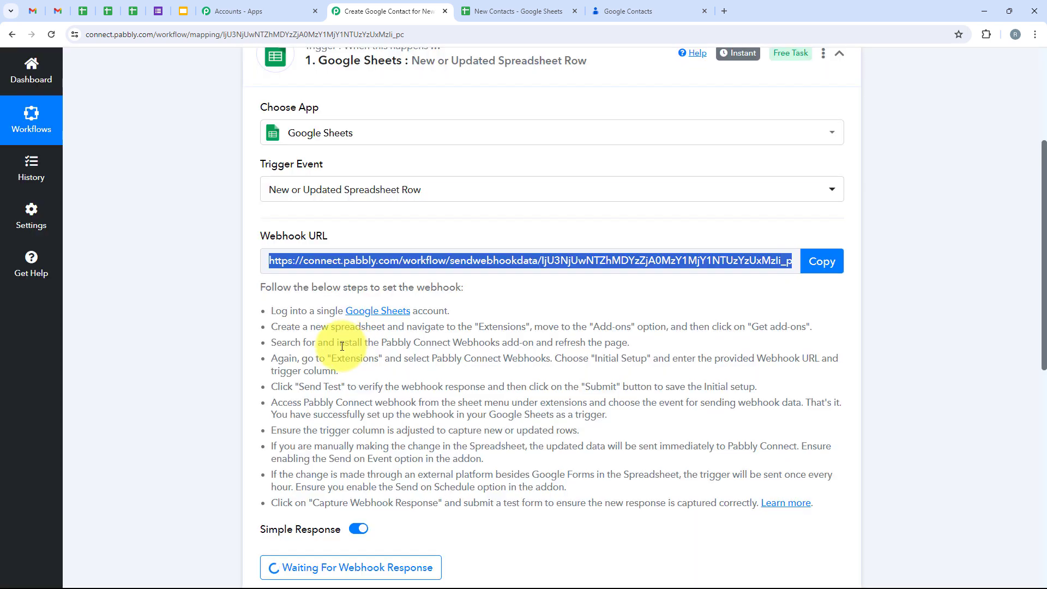
pyautogui.click(475, 12)
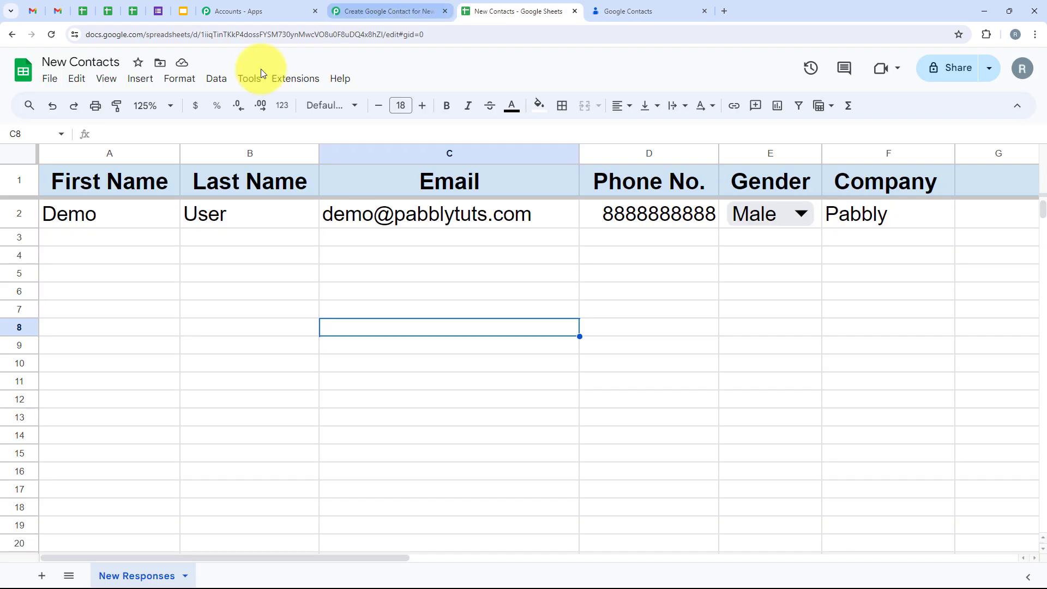
pyautogui.click(188, 280)
pyautogui.moveTo(203, 243); pyautogui.dragTo(764, 241)
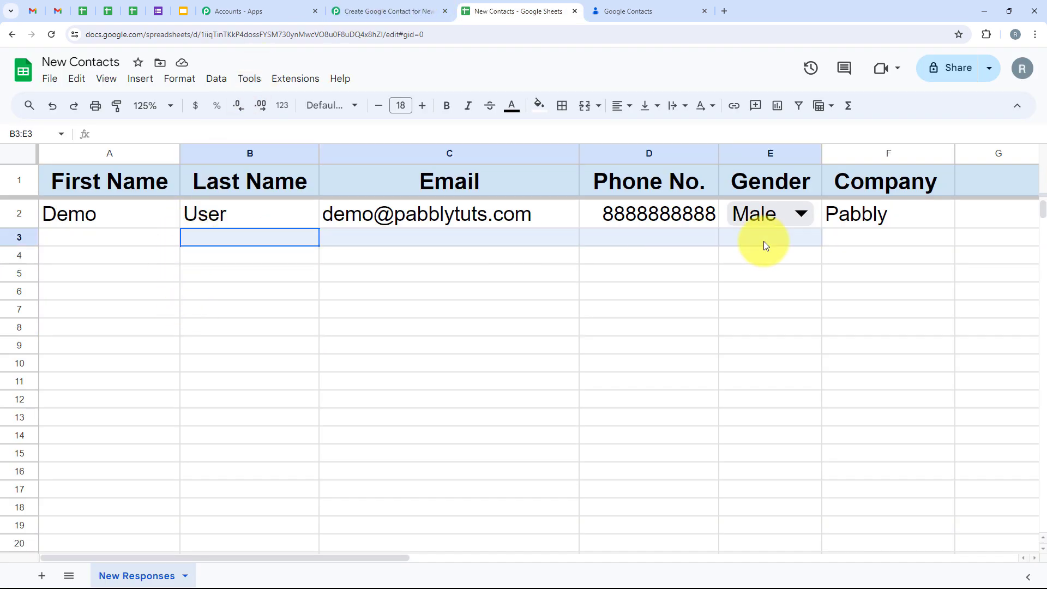
pyautogui.click(766, 355)
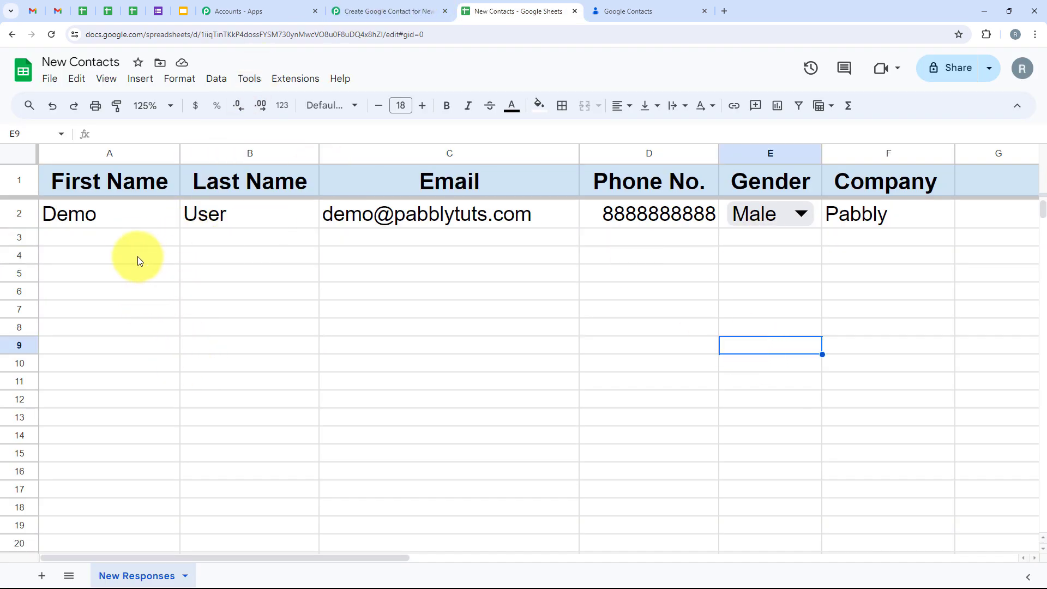
pyautogui.moveTo(134, 244); pyautogui.dragTo(678, 236)
pyautogui.press('Down')
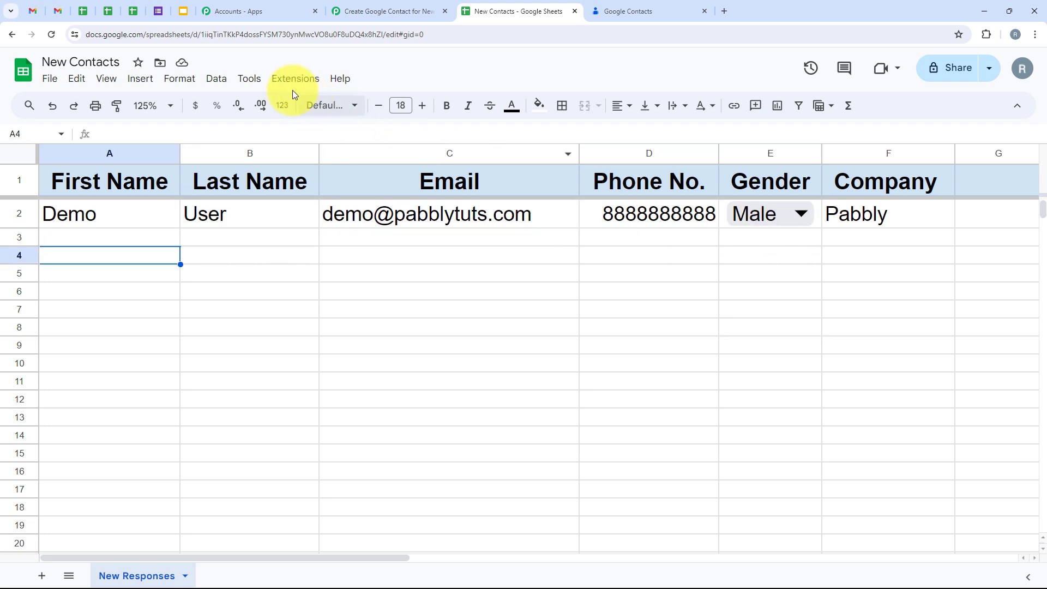
pyautogui.click(296, 84)
pyautogui.moveTo(292, 107)
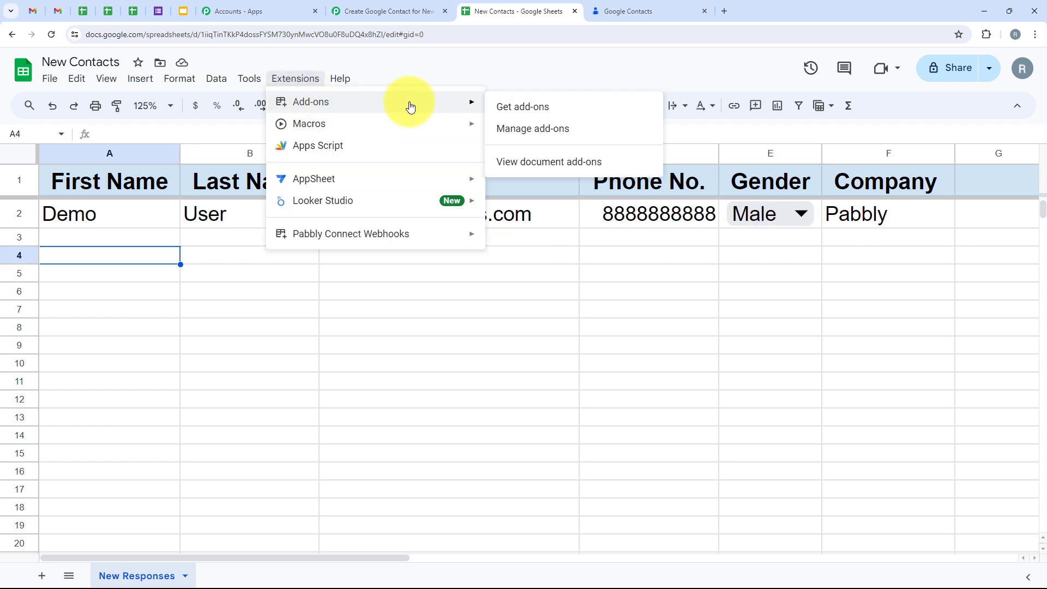
pyautogui.click(516, 108)
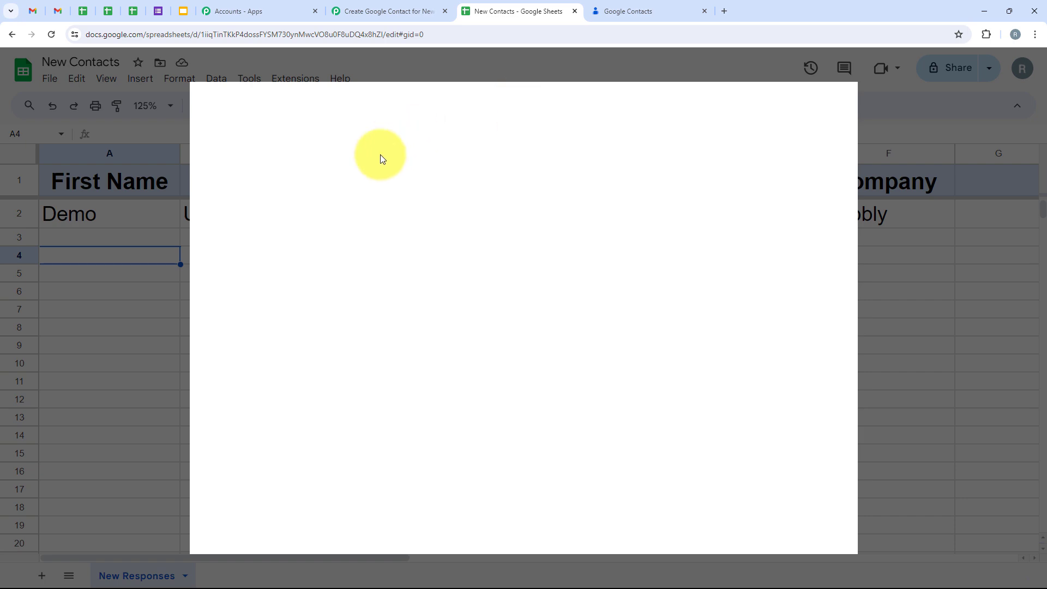
pyautogui.click(572, 106)
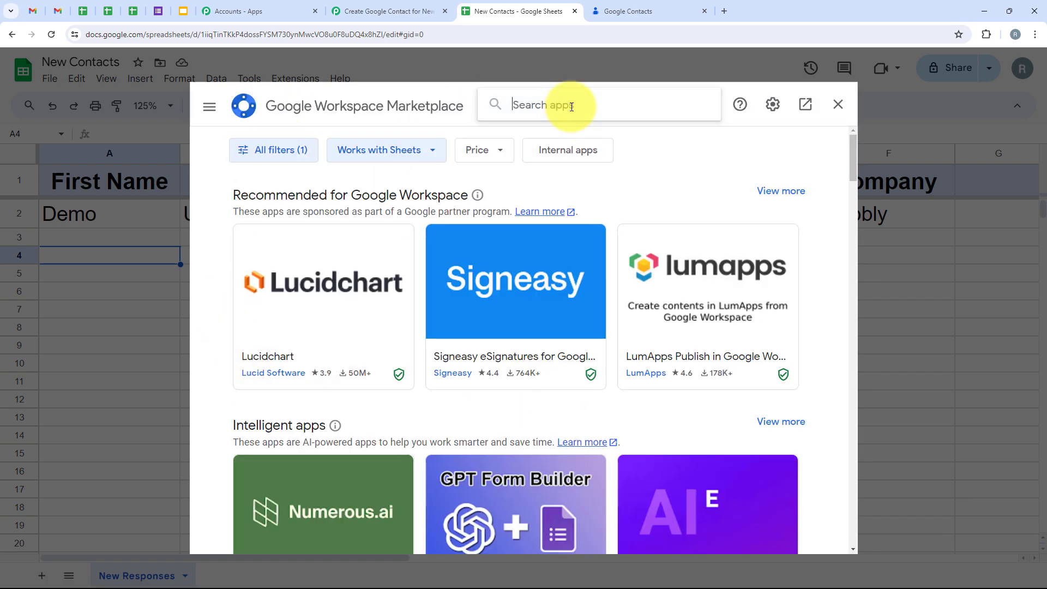
pyautogui.write('Pabb')
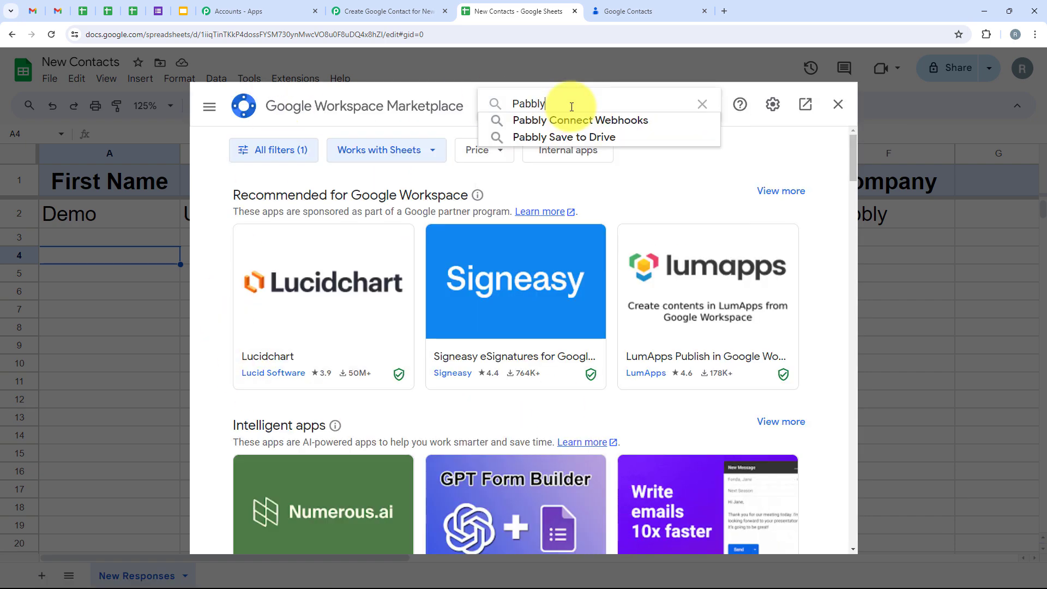
pyautogui.write('ly')
pyautogui.click(585, 121)
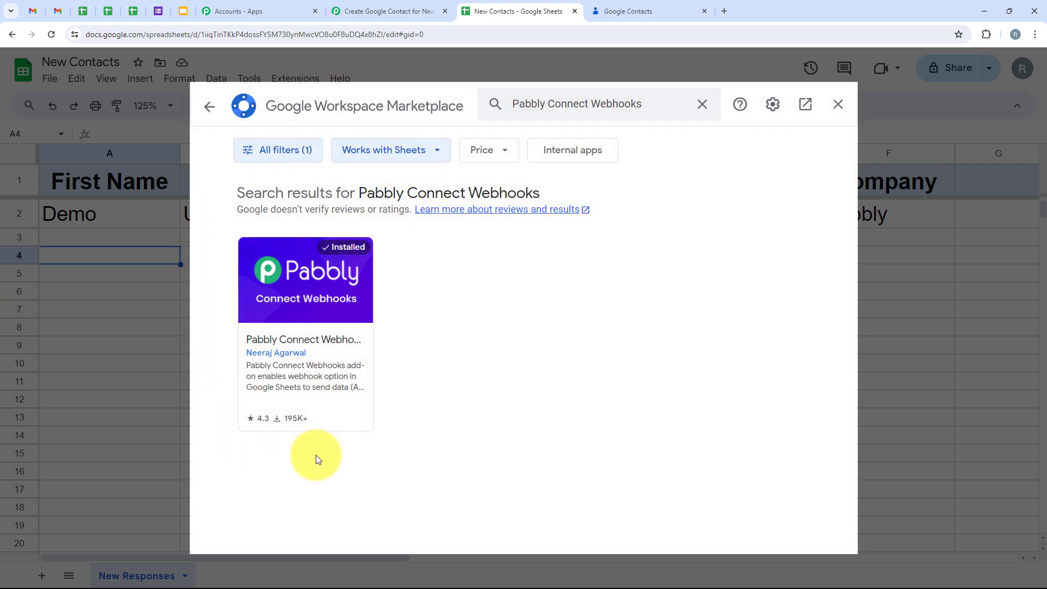
pyautogui.click(304, 276)
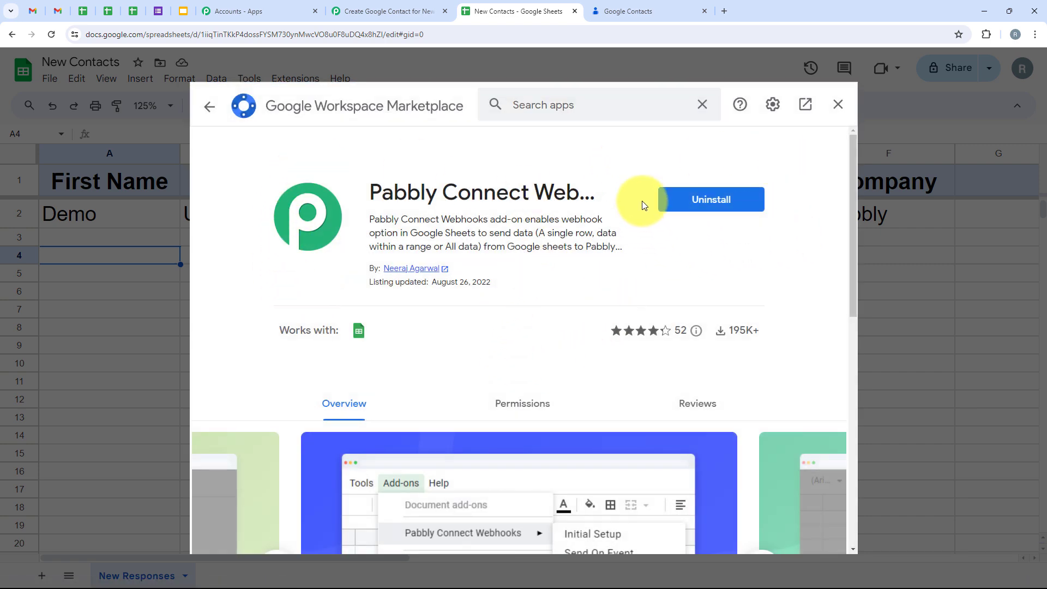
pyautogui.click(660, 330)
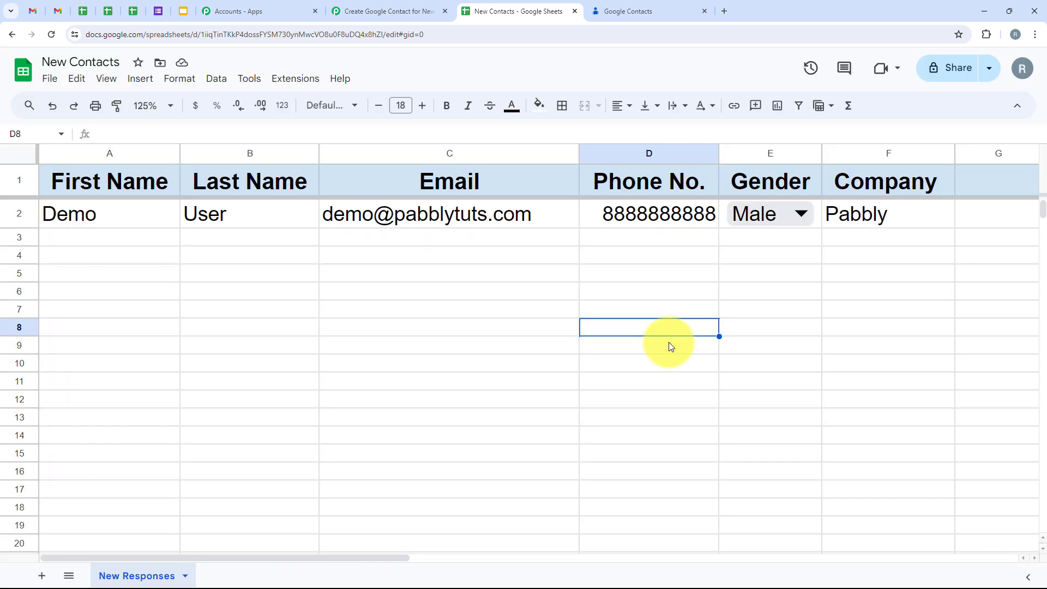
# Step: Open the Pabbly Connect Webhooks Initial Setup and paste in the webhook URL
pyautogui.click(290, 79)
pyautogui.moveTo(293, 233)
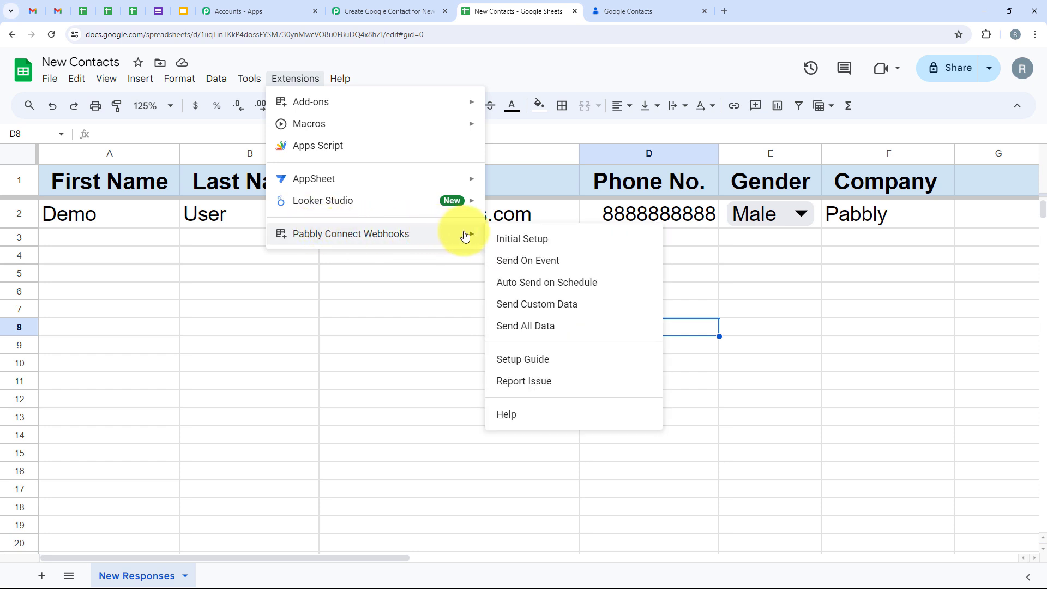
pyautogui.click(520, 242)
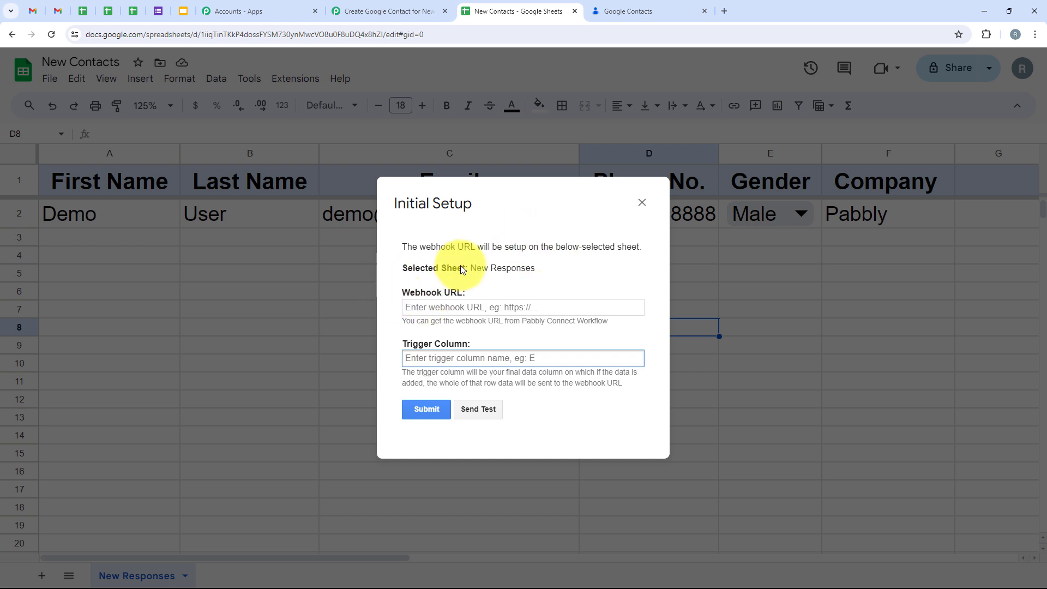
pyautogui.rightClick(475, 308)
pyautogui.click(502, 409)
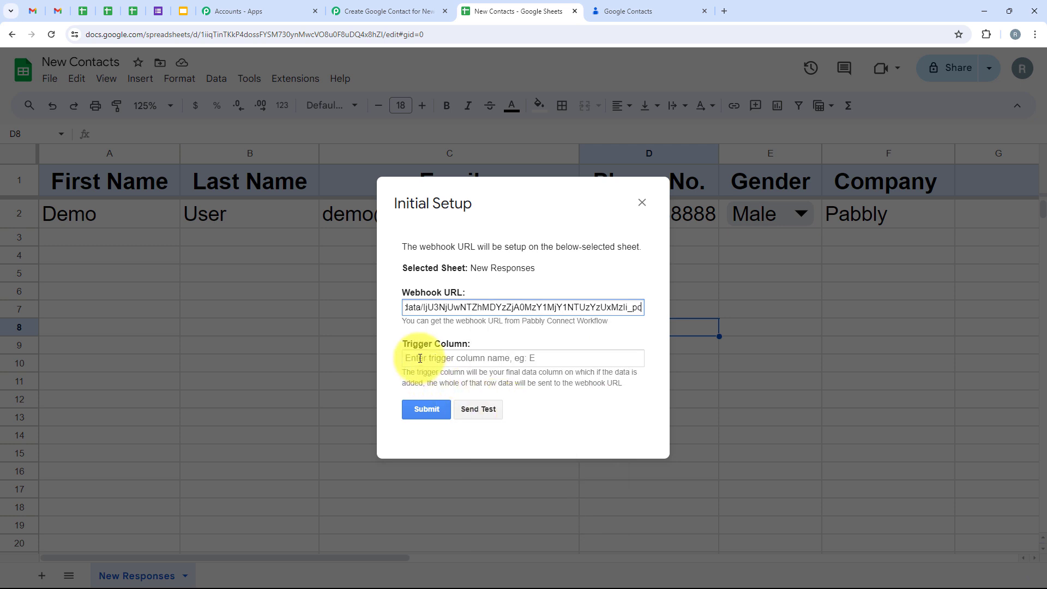
# Step: Enter F as the trigger column and submit the webhook setup
pyautogui.click(420, 359)
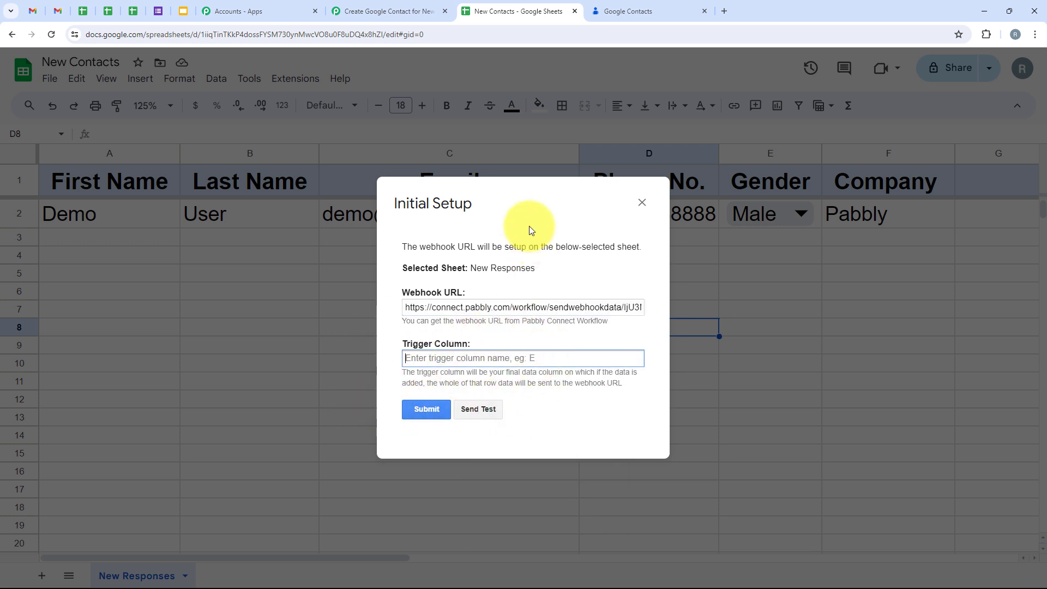
pyautogui.moveTo(546, 211); pyautogui.dragTo(546, 253)
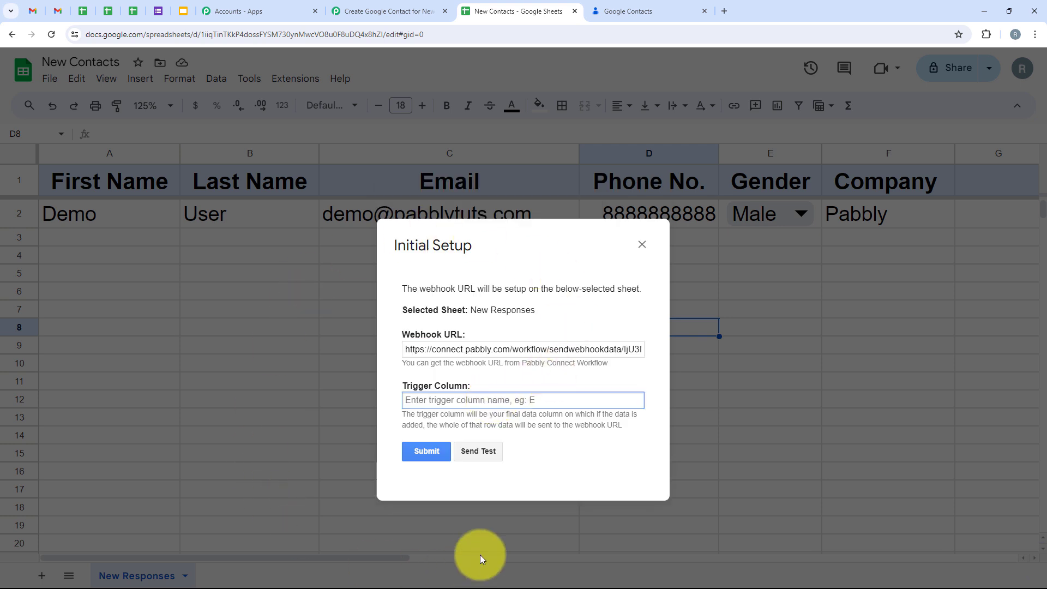
pyautogui.click(477, 402)
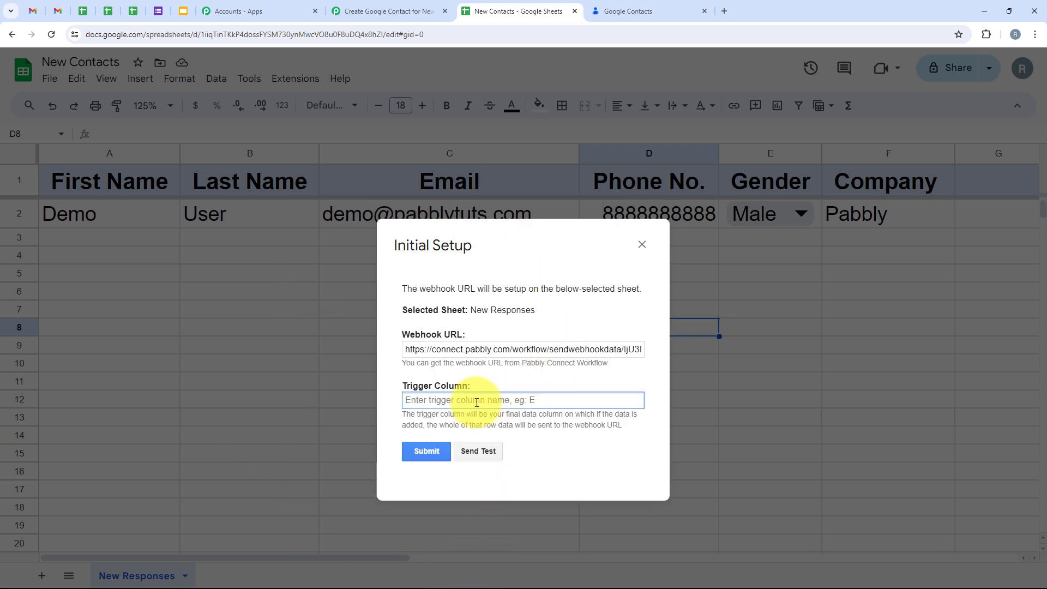
pyautogui.click(444, 444)
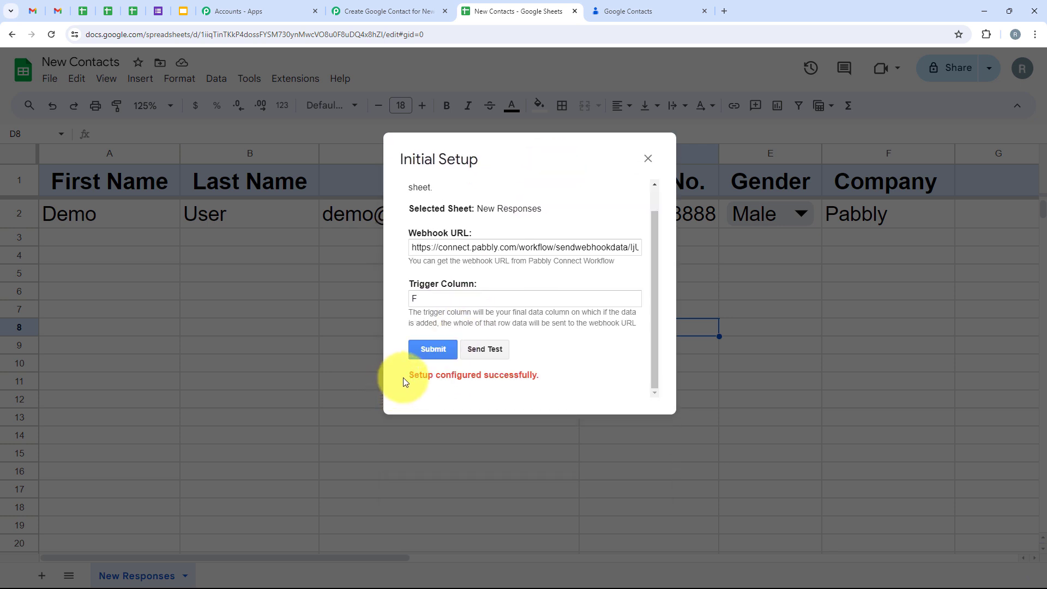
pyautogui.moveTo(405, 378); pyautogui.dragTo(540, 380)
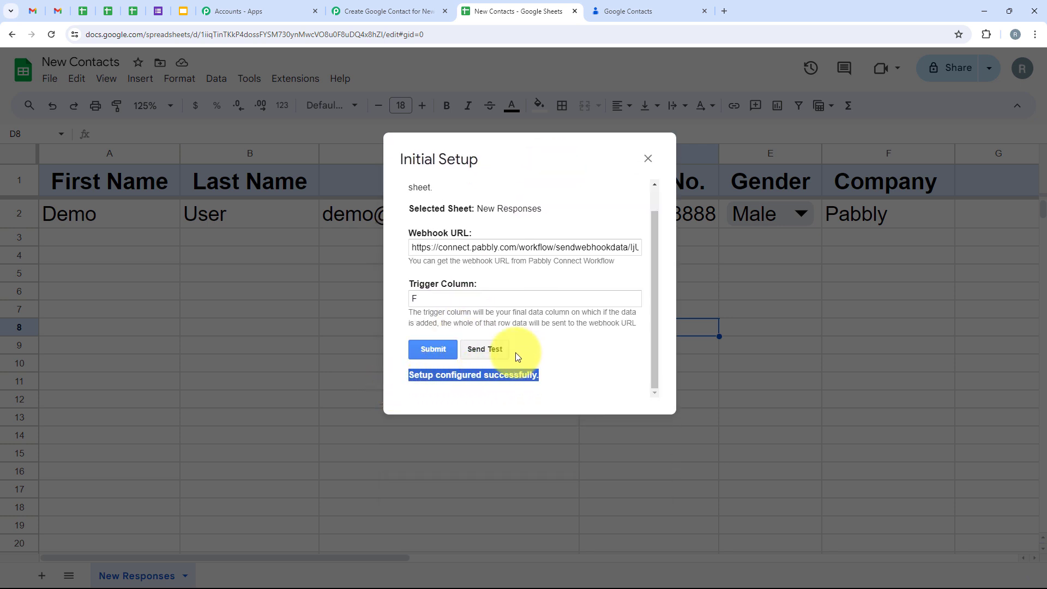
# Step: Send the Demo User row as test data and close the setup window
pyautogui.click(472, 350)
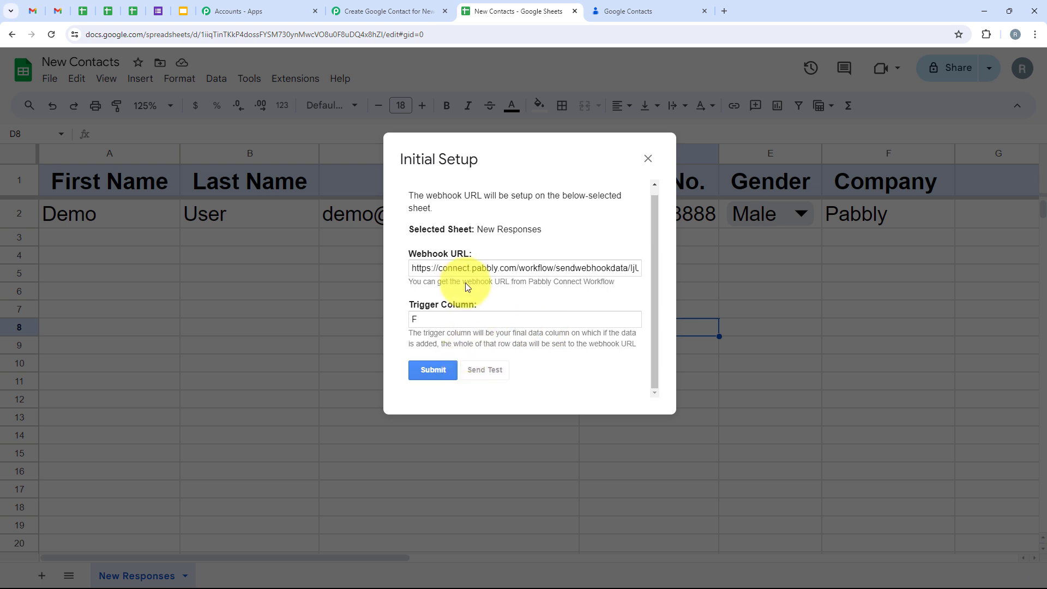
pyautogui.scroll(-1, 465, 280)
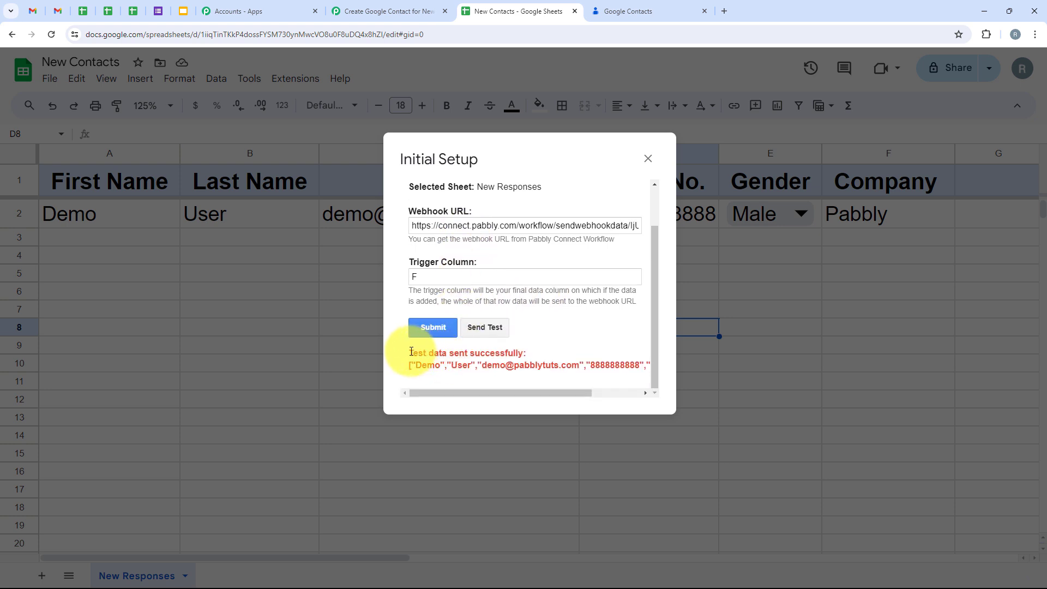
pyautogui.moveTo(411, 352); pyautogui.dragTo(533, 350)
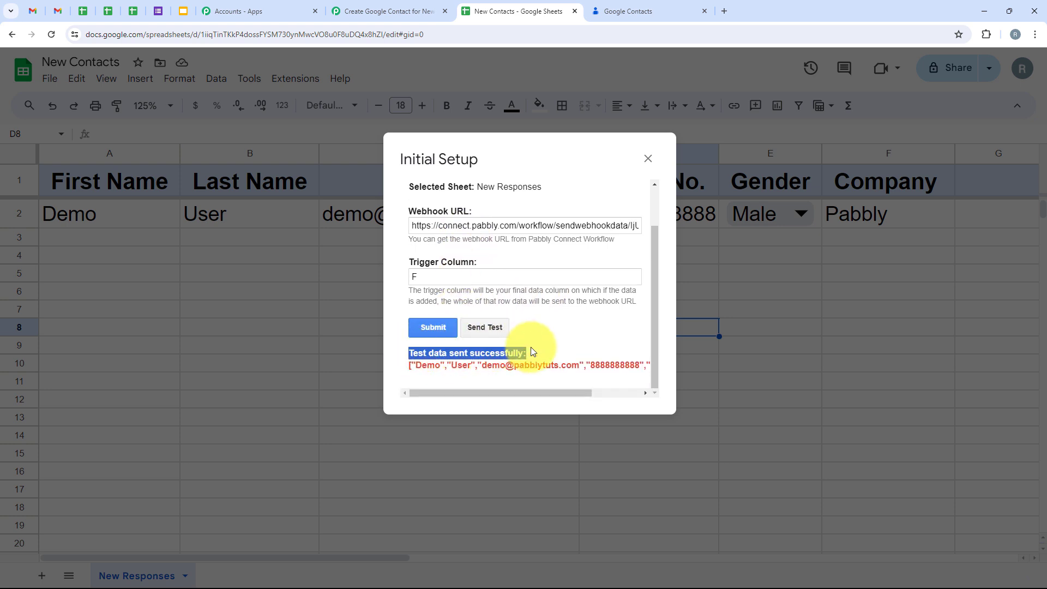
pyautogui.click(648, 162)
# Step: Turn on Send On Event in the Pabbly Connect Webhooks add-on
pyautogui.click(297, 83)
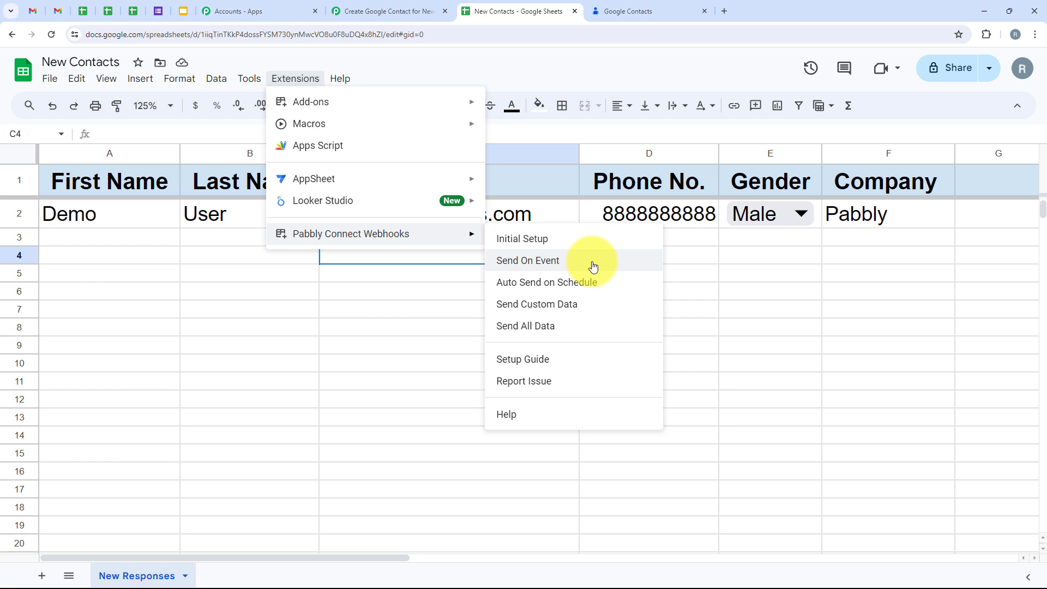
pyautogui.click(593, 266)
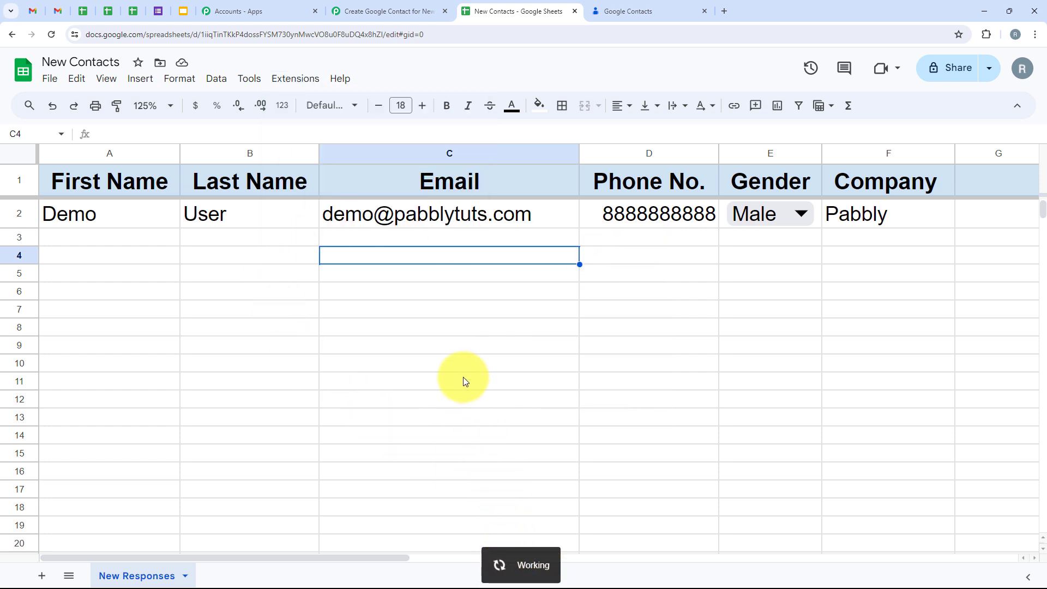
pyautogui.click(295, 78)
pyautogui.moveTo(349, 234)
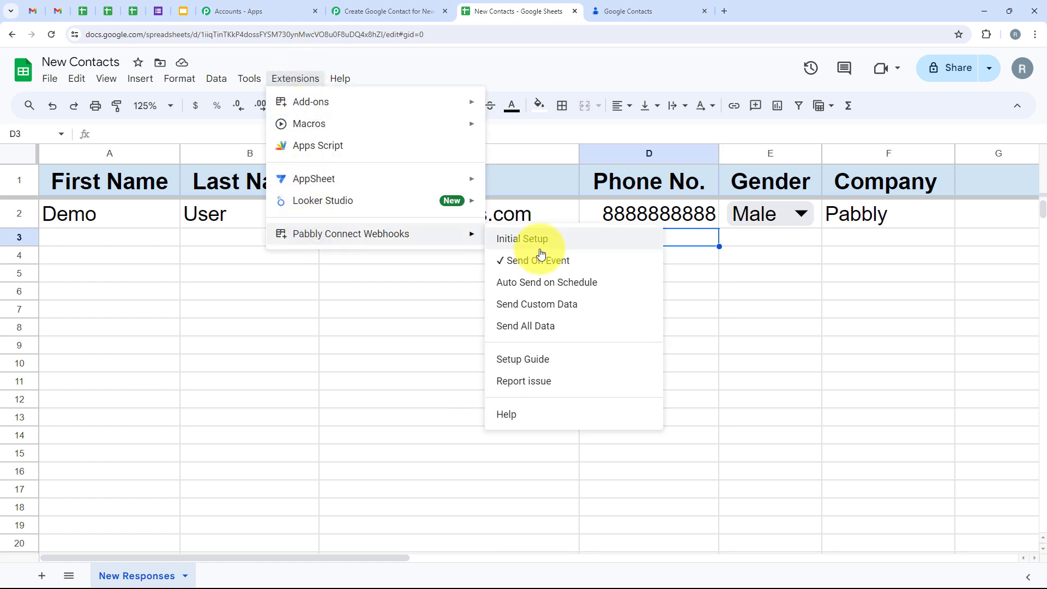
pyautogui.click(780, 309)
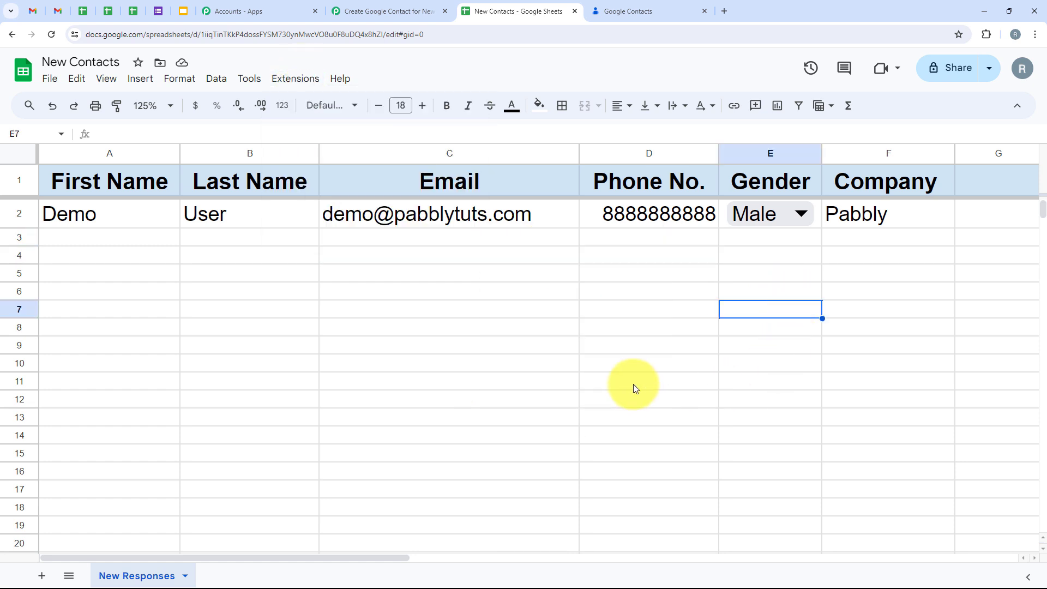
# Step: Select the header and Demo User rows, then return to the Pabbly Connect tab
pyautogui.click(390, 242)
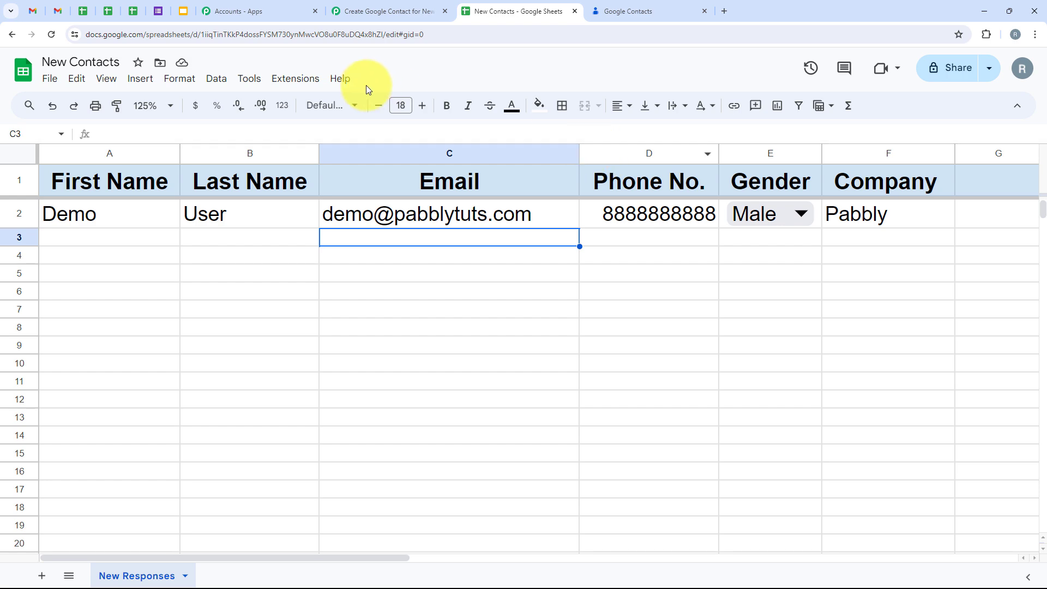
pyautogui.moveTo(108, 212); pyautogui.dragTo(865, 194)
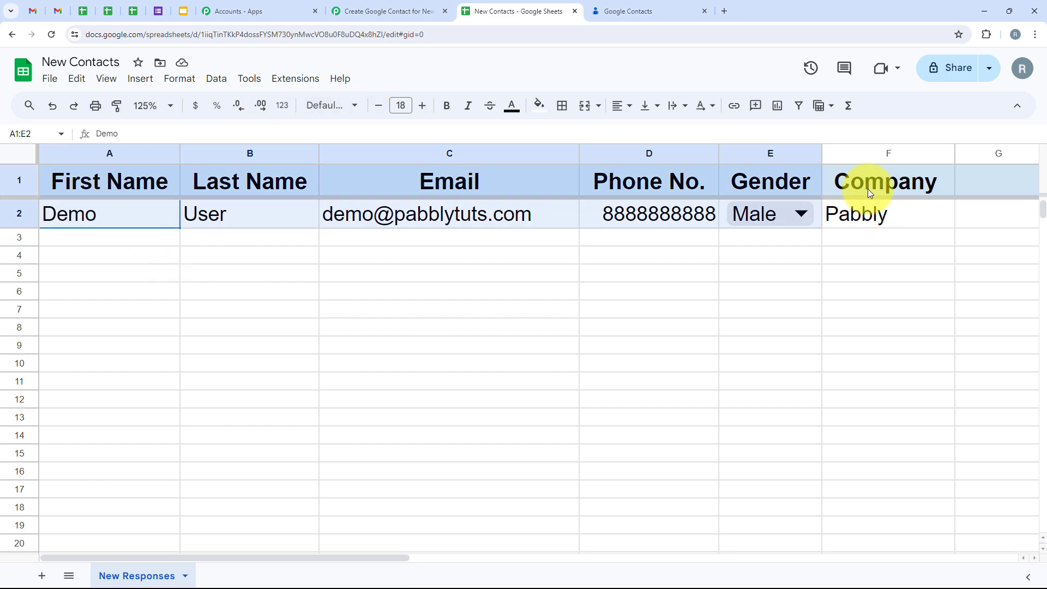
pyautogui.click(849, 333)
pyautogui.click(369, 5)
# Step: Review the received row: first name Demo, last name User, gender Male, email, company Pabbly, phone
pyautogui.scroll(-8, 295, 131)
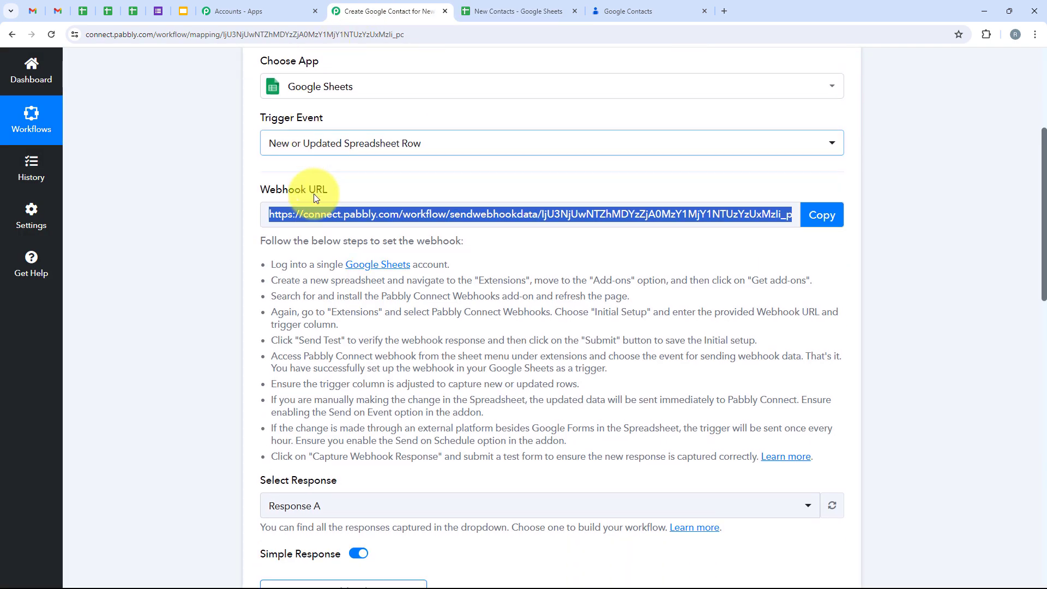
pyautogui.scroll(-3, 575, 185)
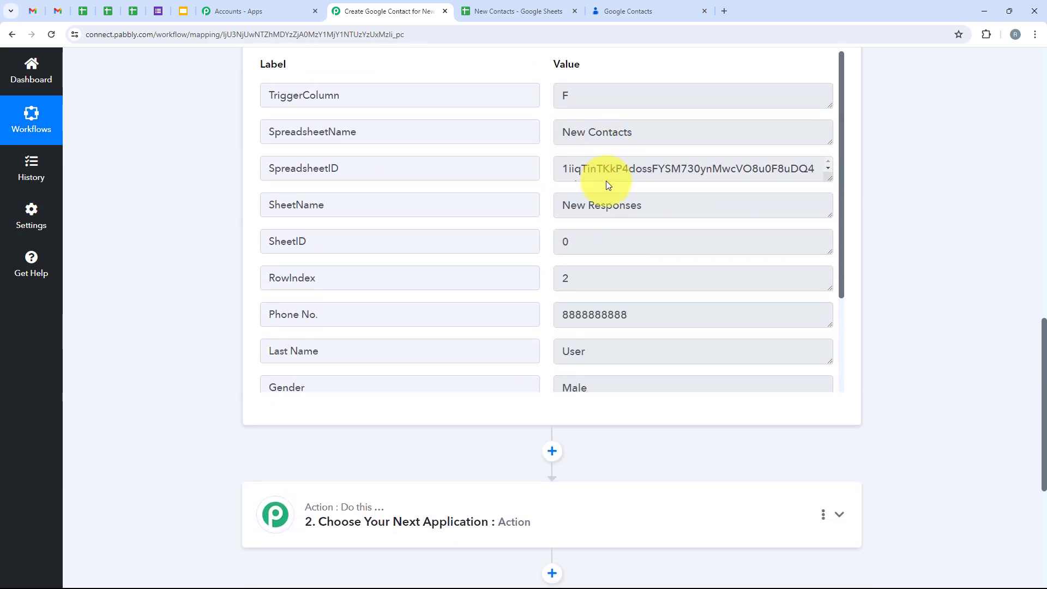
pyautogui.scroll(-1, 612, 207)
pyautogui.scroll(-4, 445, 273)
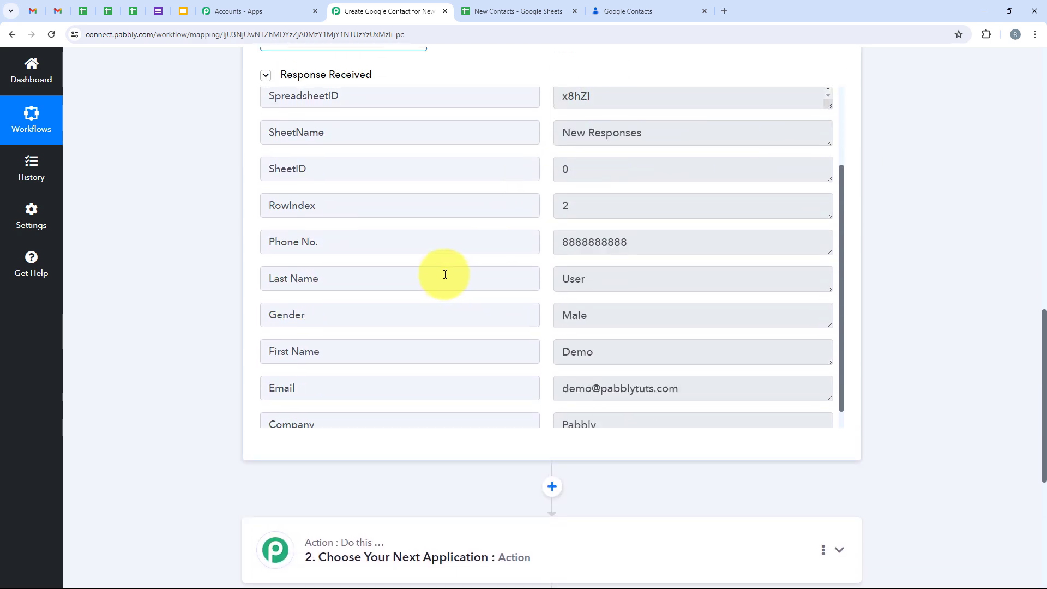
pyautogui.moveTo(639, 329); pyautogui.dragTo(519, 329)
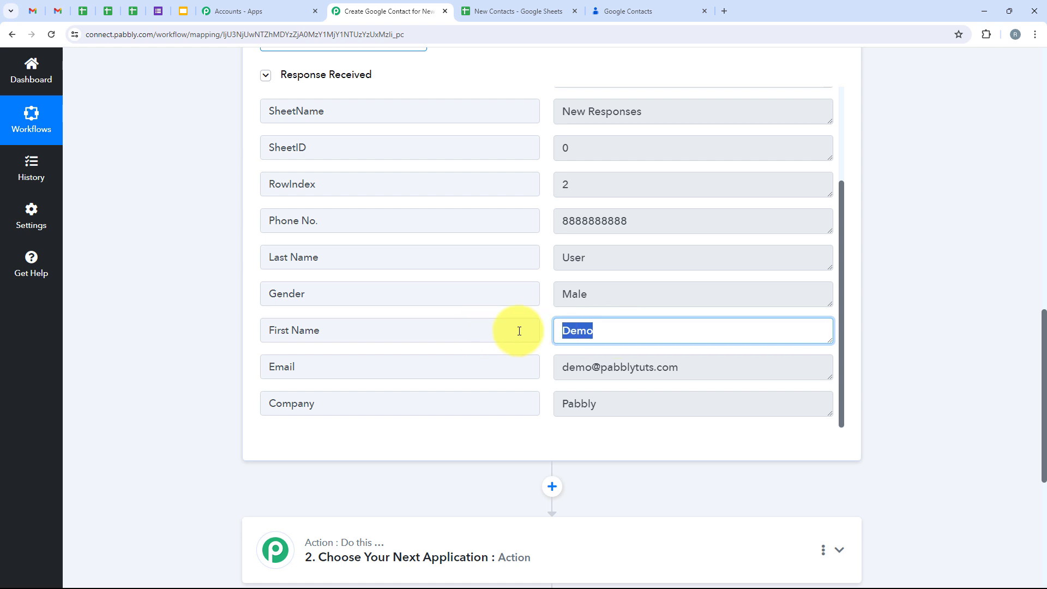
pyautogui.moveTo(645, 264); pyautogui.dragTo(391, 250)
pyautogui.moveTo(644, 303); pyautogui.dragTo(341, 302)
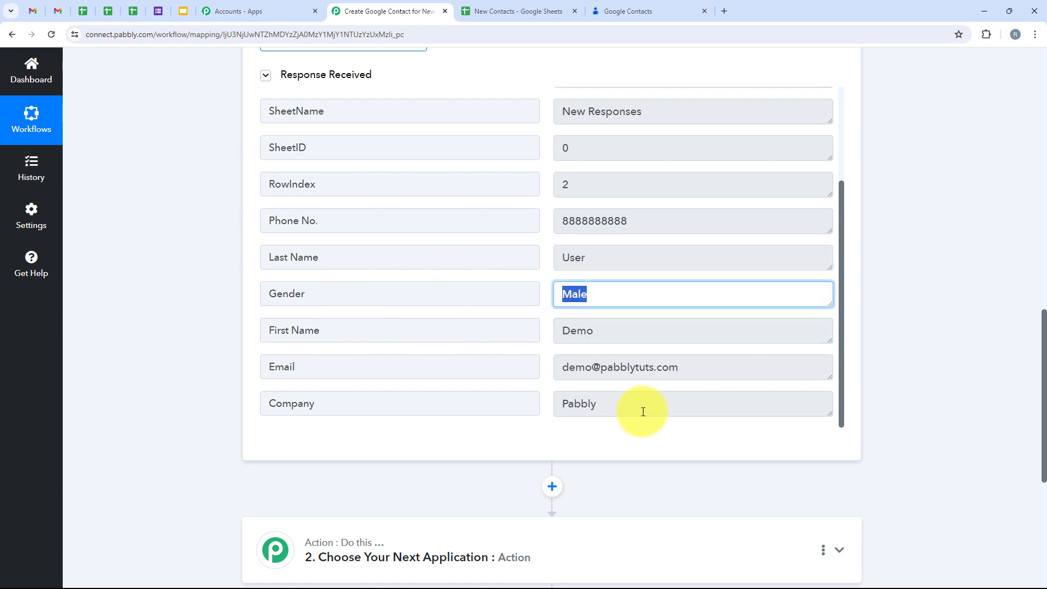
pyautogui.moveTo(667, 382); pyautogui.dragTo(409, 392)
pyautogui.moveTo(662, 415); pyautogui.dragTo(424, 416)
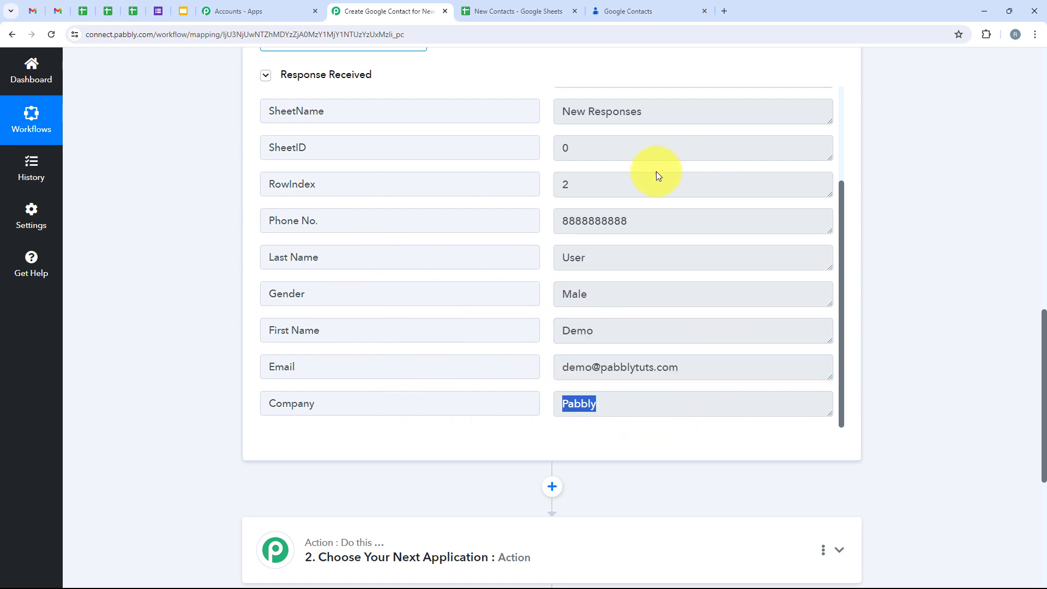
pyautogui.moveTo(649, 233); pyautogui.dragTo(444, 236)
# Step: Expand the '2. Choose Your Next Application' action step
pyautogui.click(171, 207)
pyautogui.scroll(-6, 172, 208)
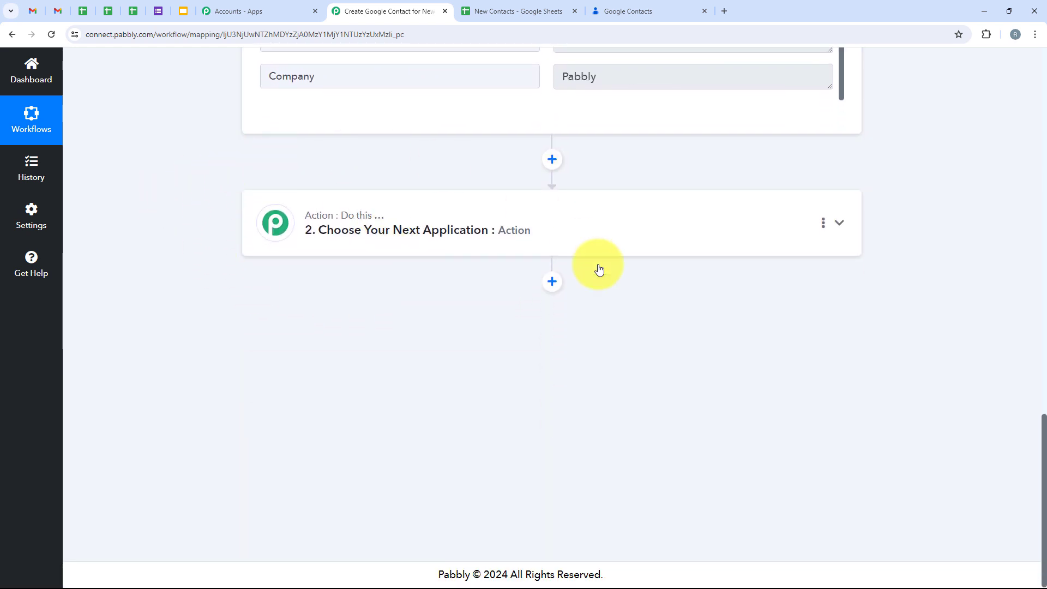
pyautogui.click(388, 221)
# Step: Select Google Contacts as the action app with the Create Contact event
pyautogui.scroll(4, 378, 249)
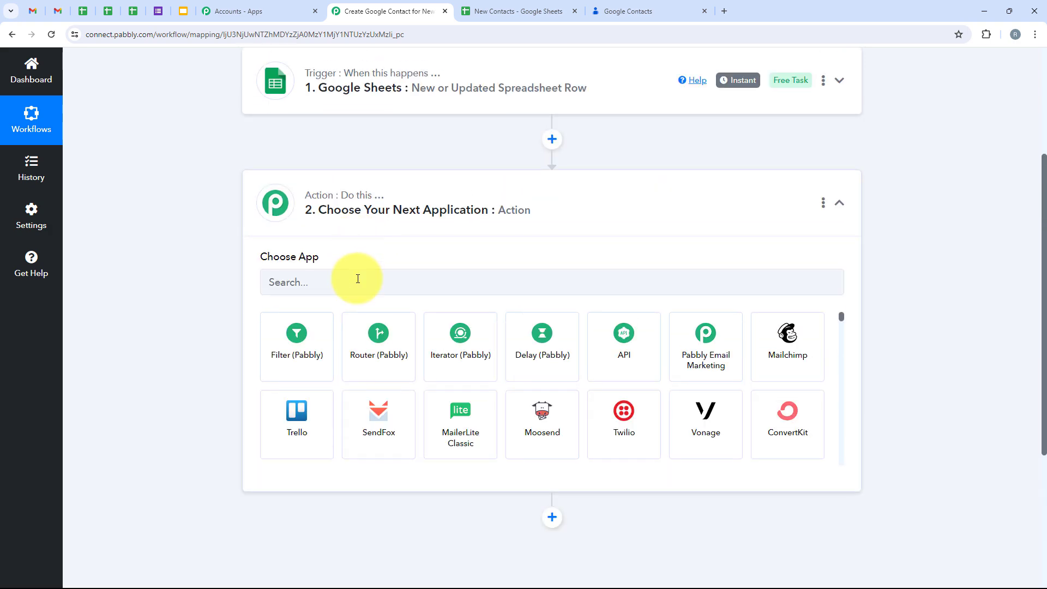
pyautogui.click(358, 282)
pyautogui.write('G')
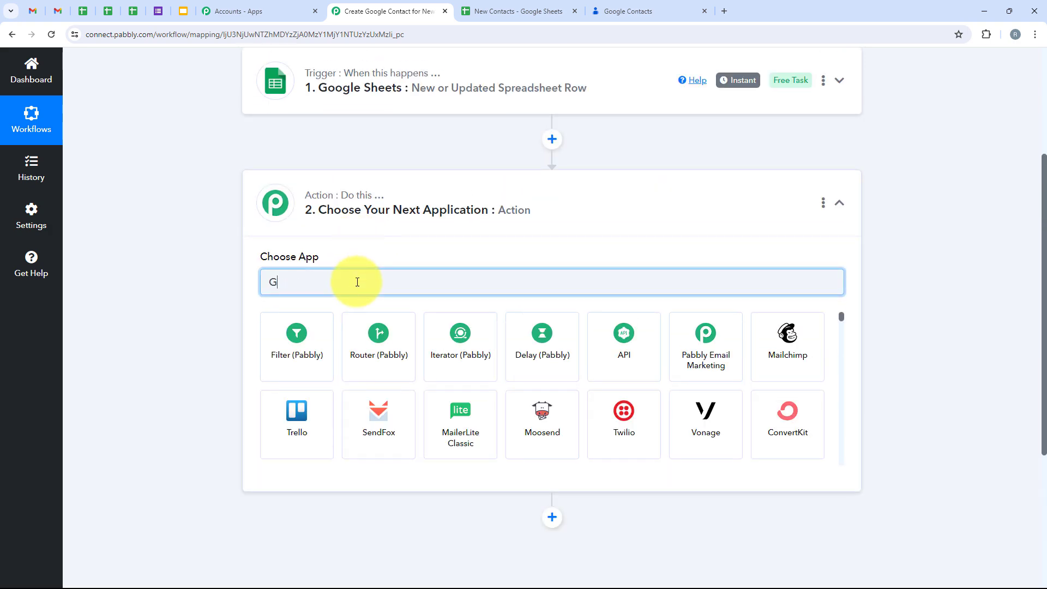
pyautogui.write('oogle ')
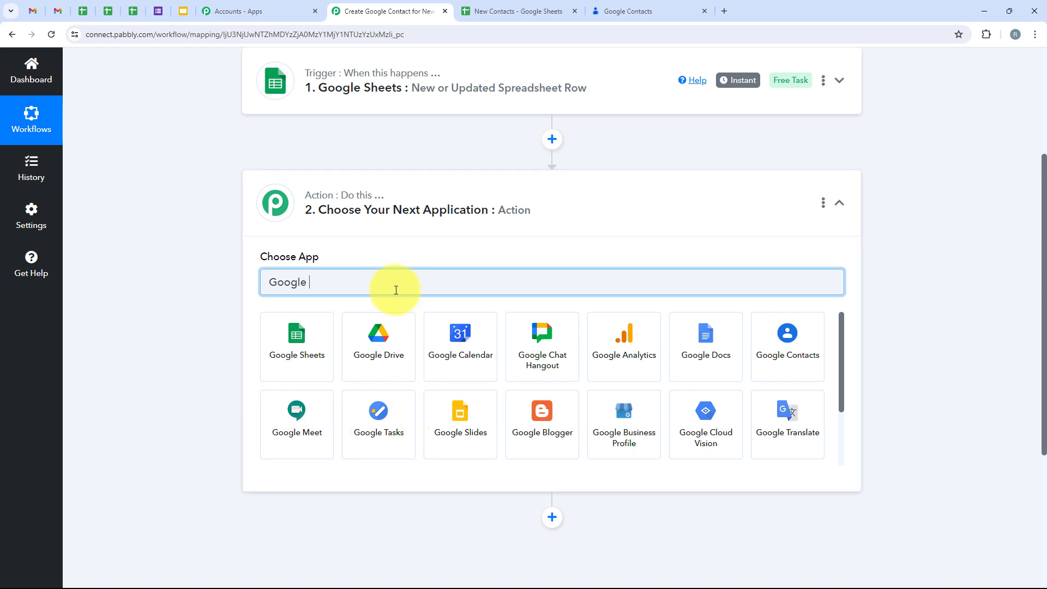
pyautogui.write('Contacts')
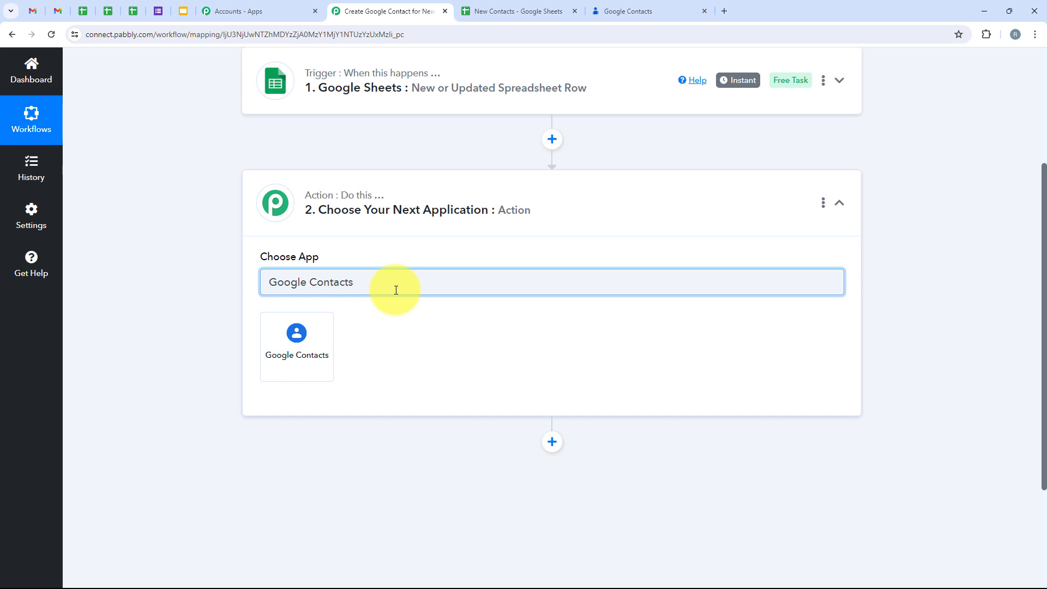
pyautogui.click(274, 361)
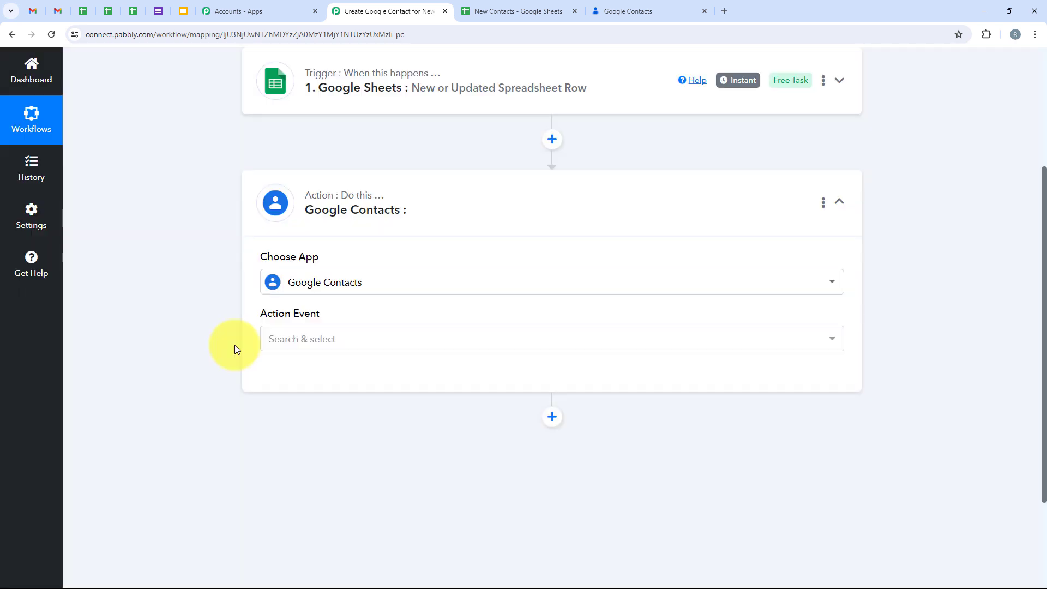
pyautogui.moveTo(243, 310); pyautogui.dragTo(337, 313)
pyautogui.click(336, 338)
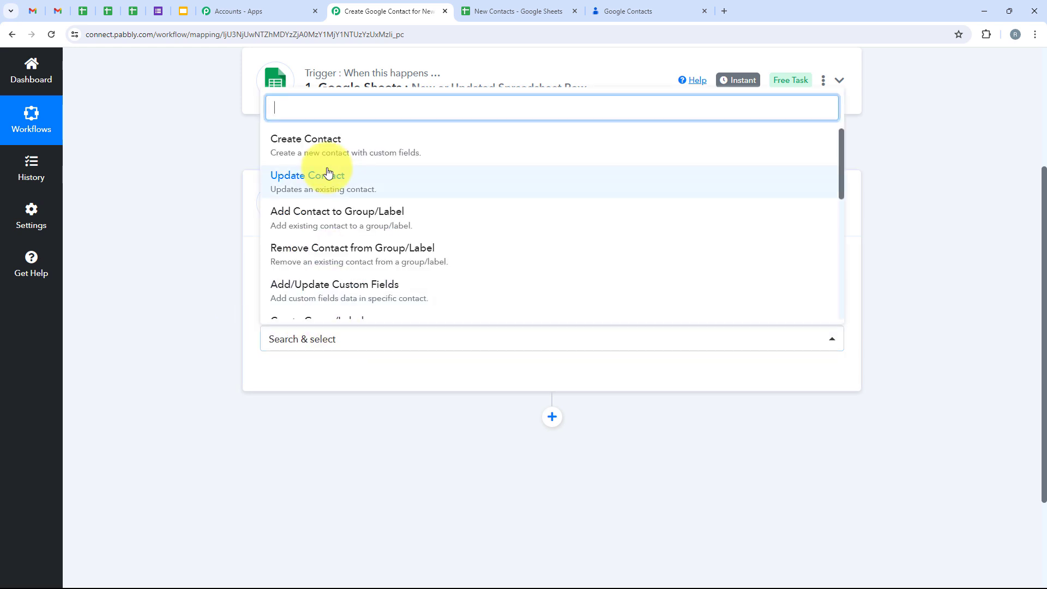
pyautogui.click(636, 145)
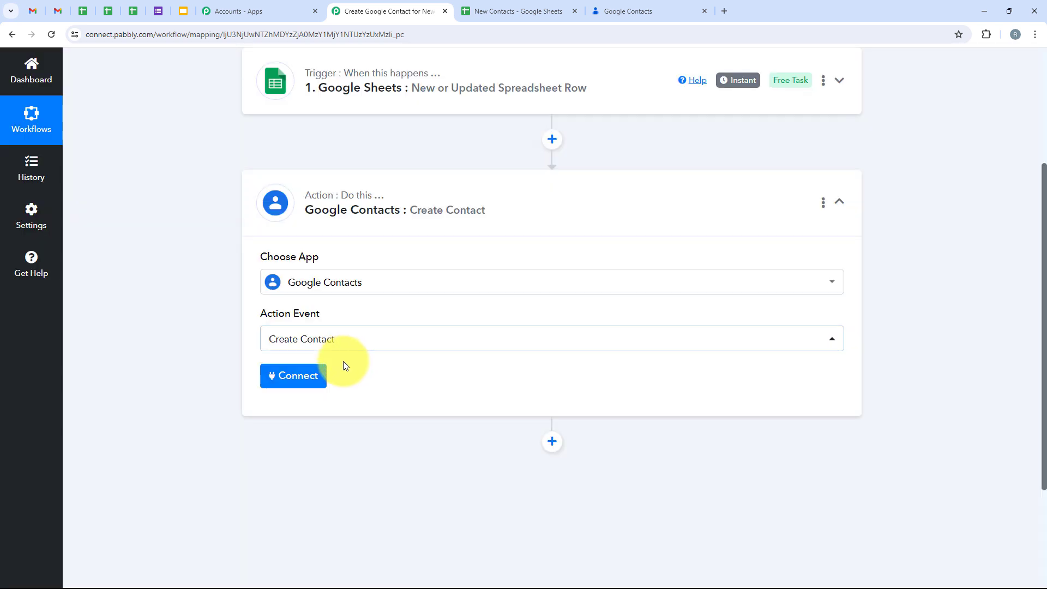
# Step: Add a new Google Contacts connection by signing in with Google and allowing access
pyautogui.click(293, 381)
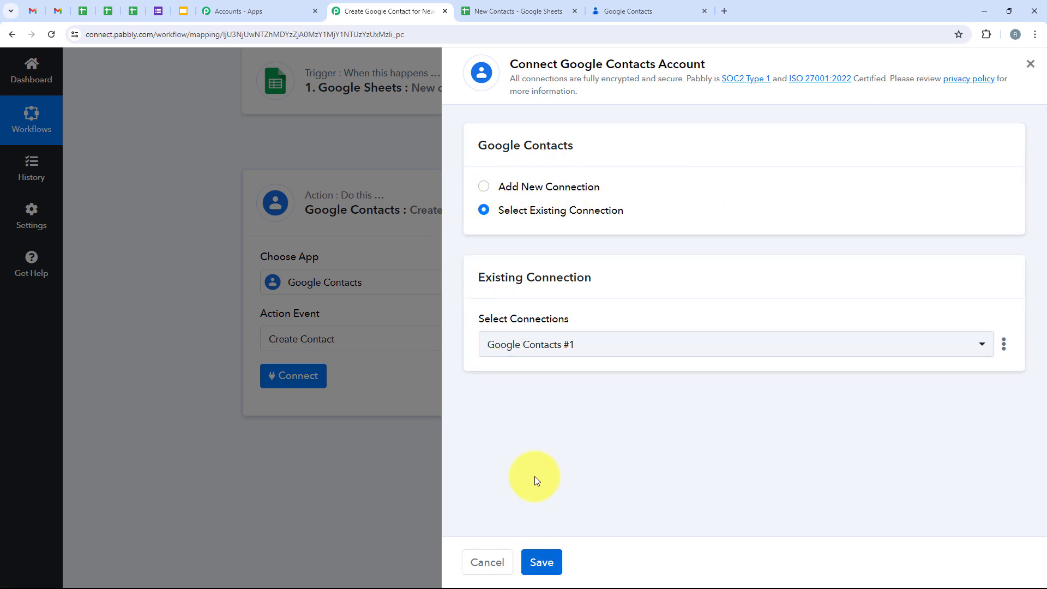
pyautogui.click(547, 186)
pyautogui.click(610, 377)
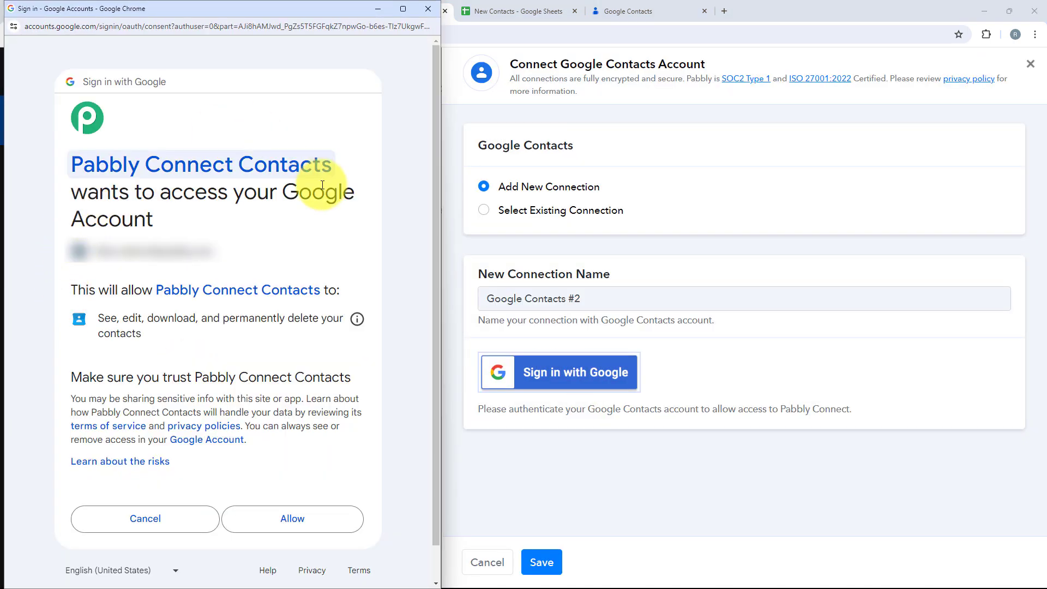
pyautogui.click(338, 515)
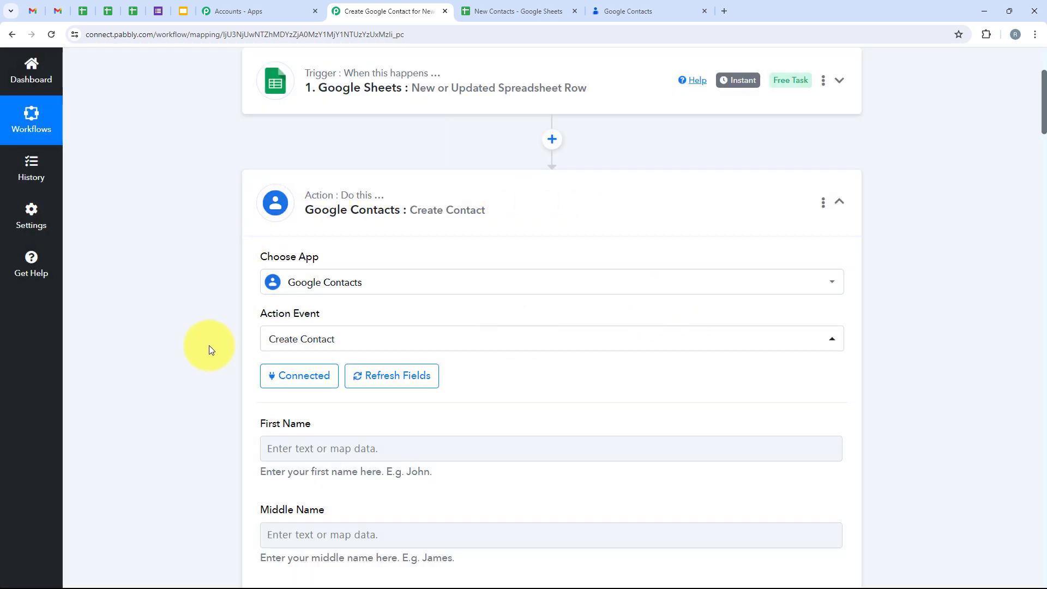
# Step: Open the First Name field's mapping choices and clear the mistakenly typed 'D'
pyautogui.scroll(-4, 208, 345)
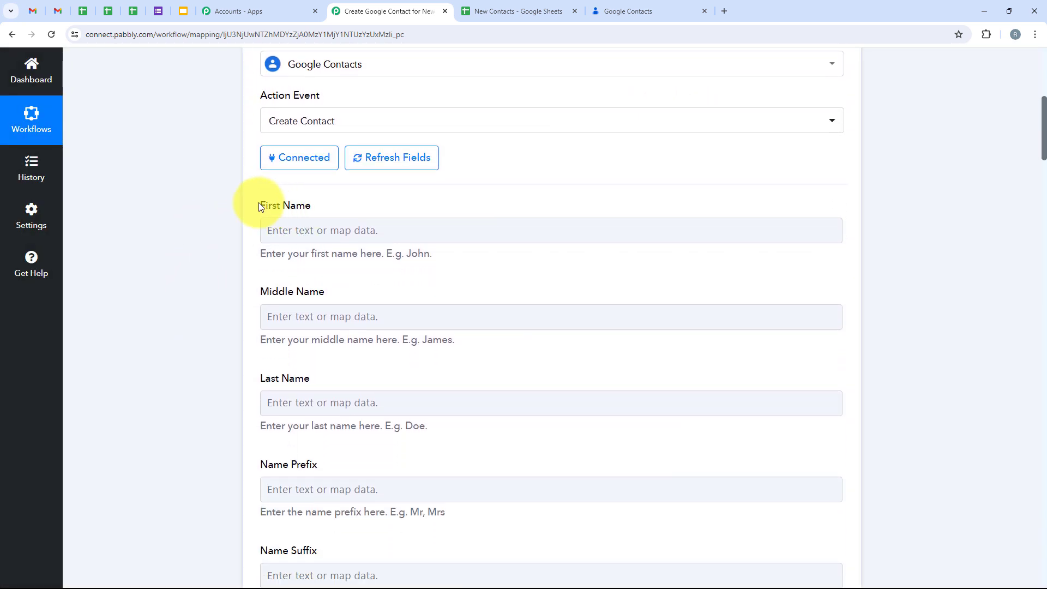
pyautogui.click(408, 300)
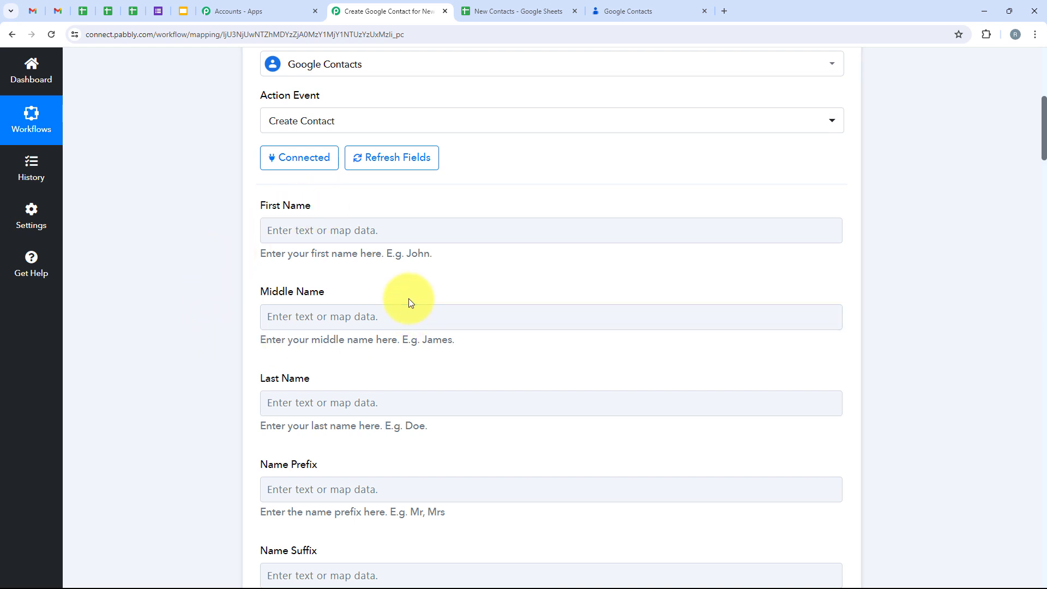
pyautogui.click(268, 230)
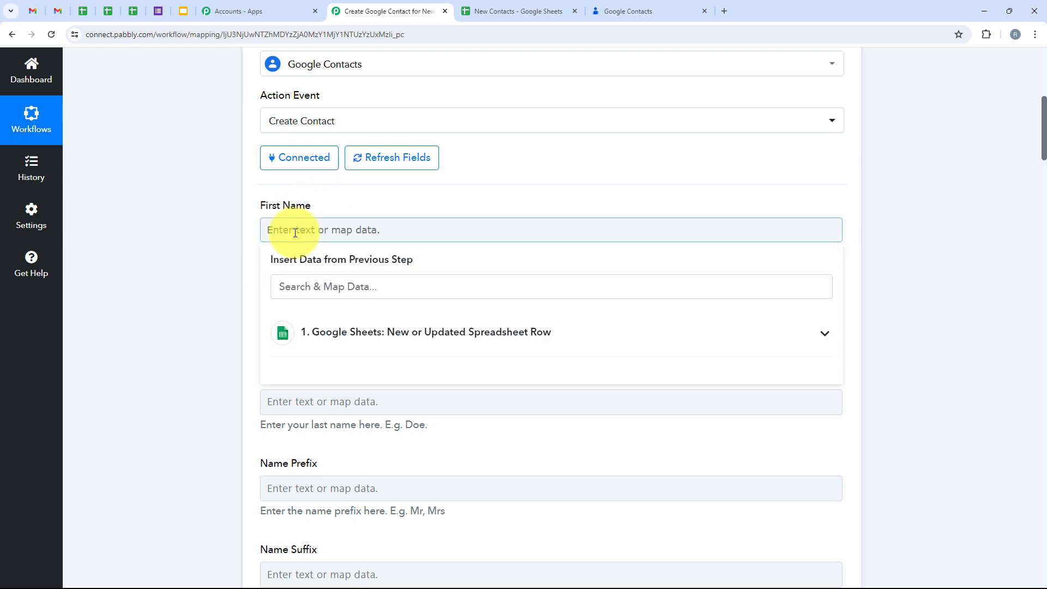
pyautogui.moveTo(267, 253); pyautogui.dragTo(312, 257)
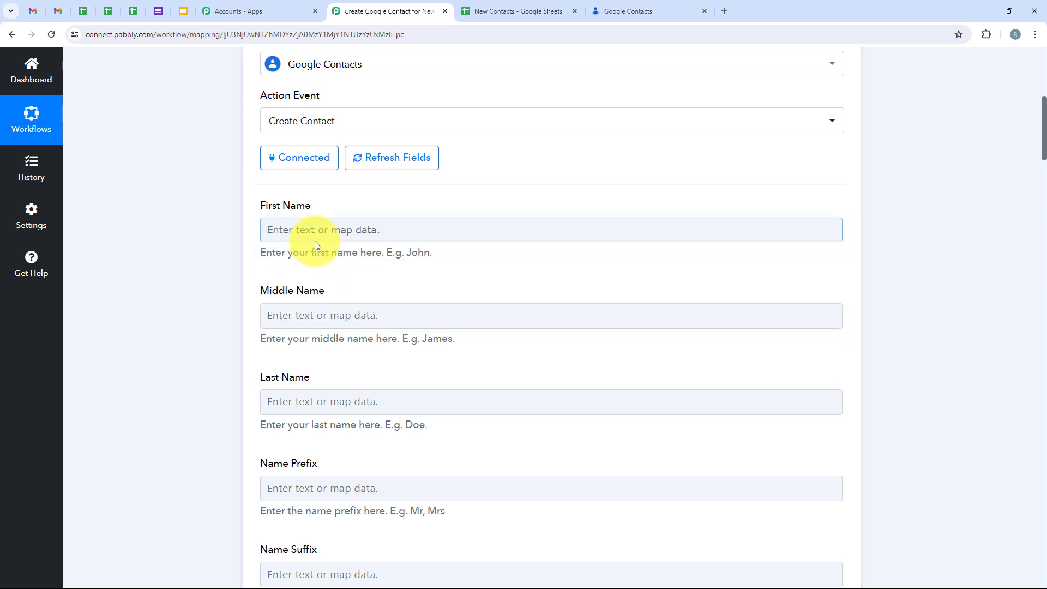
pyautogui.click(316, 238)
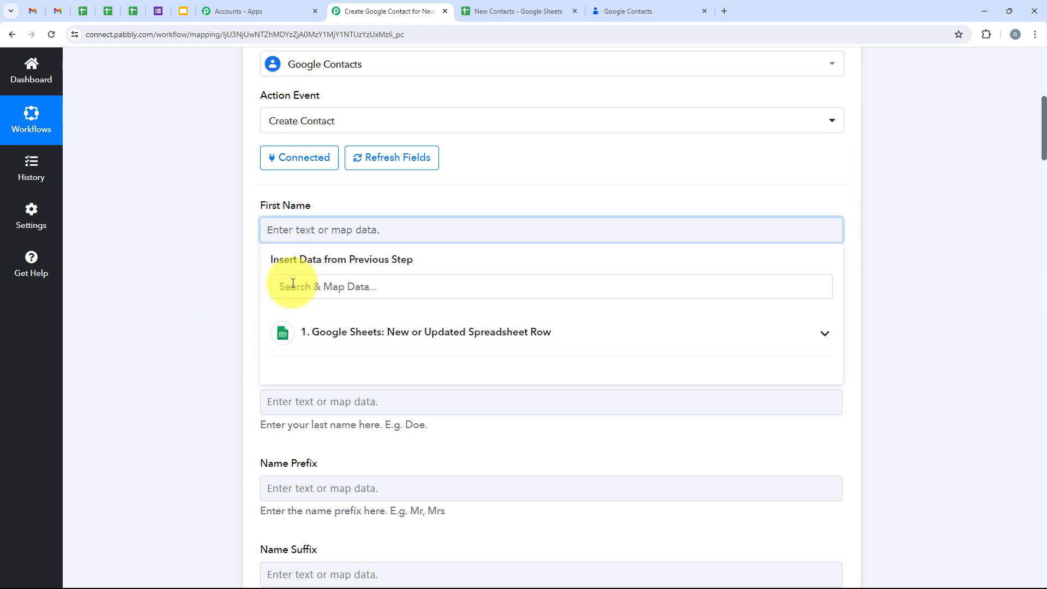
pyautogui.write('Demo')
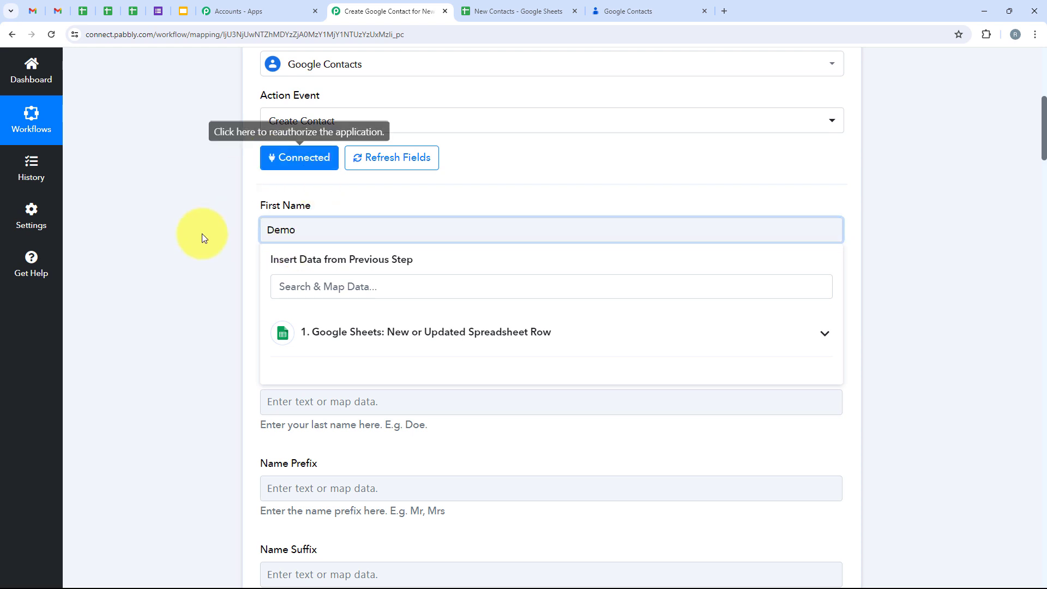
pyautogui.doubleClick(318, 234)
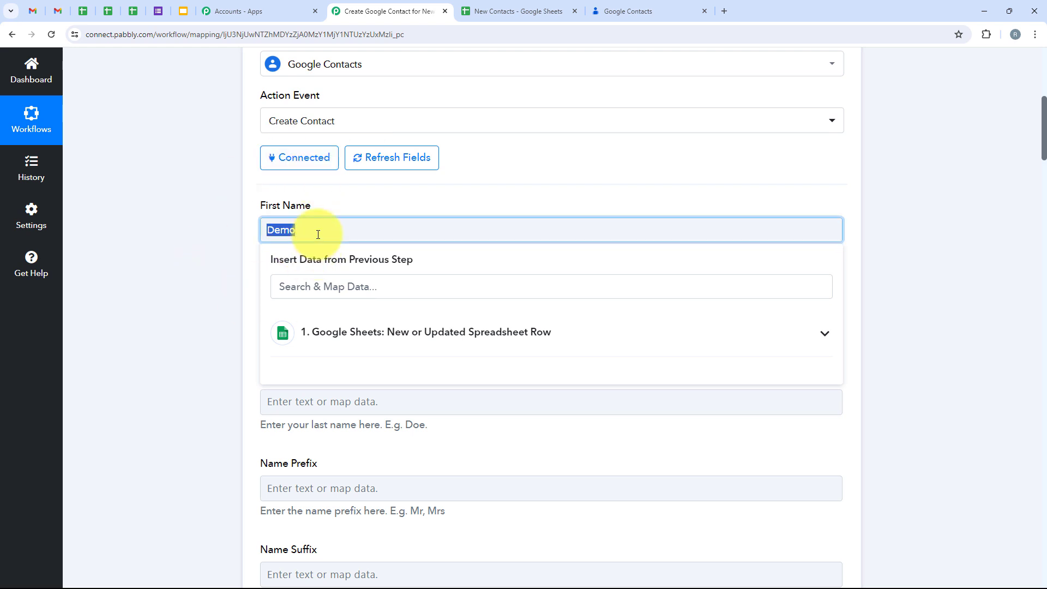
# Step: Map the sheet's '1. First Name : Demo' value into the First Name field
pyautogui.click(341, 349)
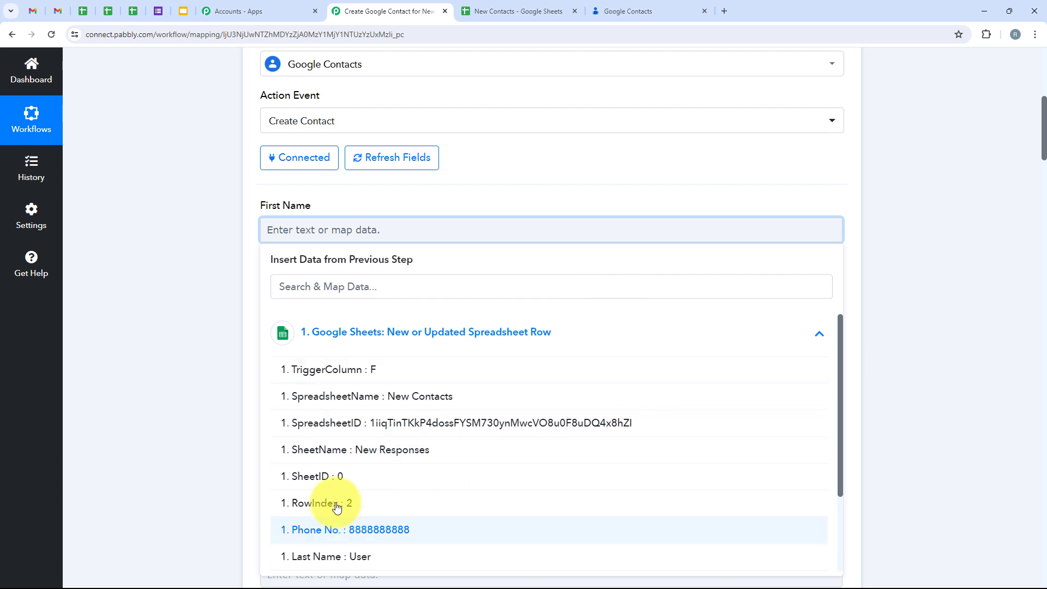
pyautogui.click(356, 287)
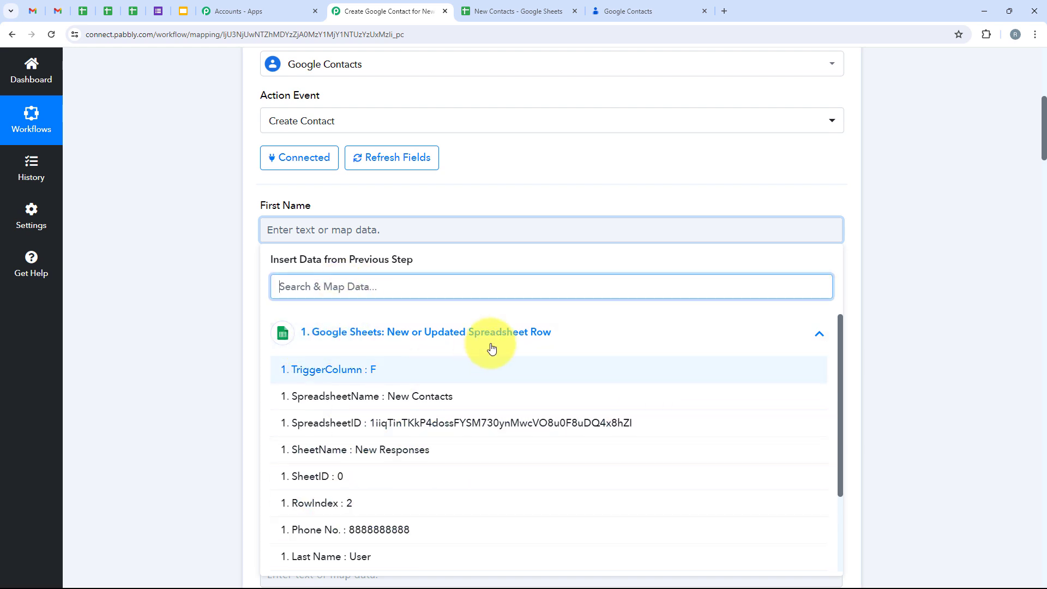
pyautogui.write('First Name')
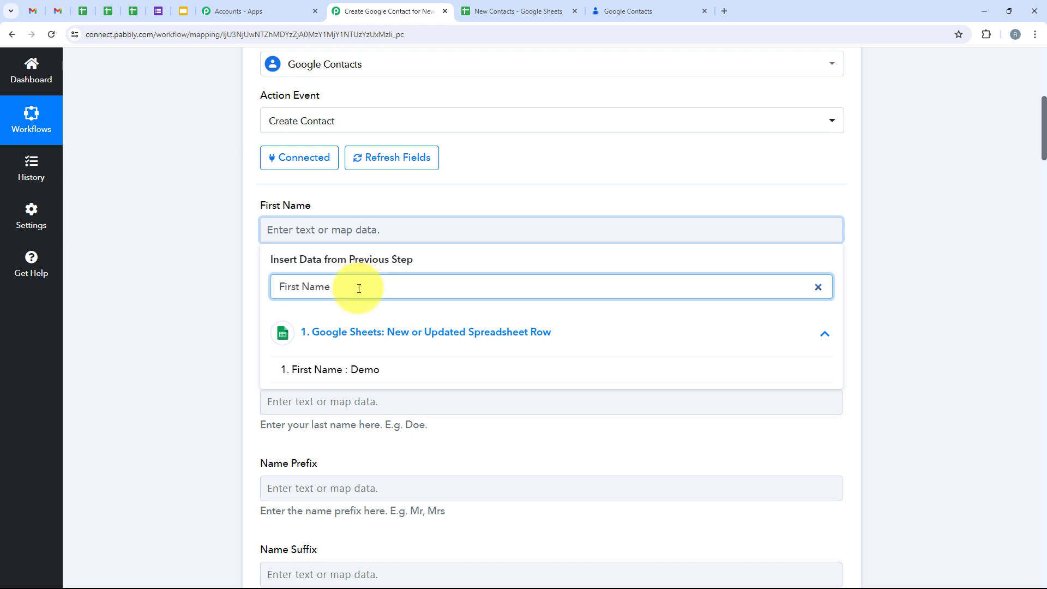
pyautogui.click(363, 369)
pyautogui.scroll(-1, 357, 366)
pyautogui.click(351, 355)
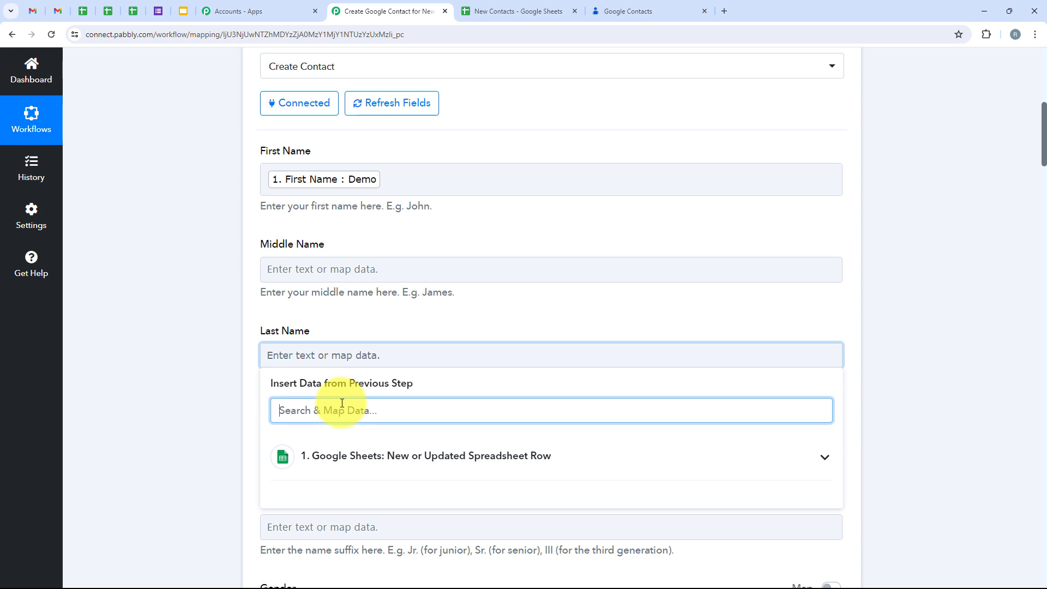
# Step: Map the sheet's Last Name value into the contact's Last Name field
pyautogui.write('Last')
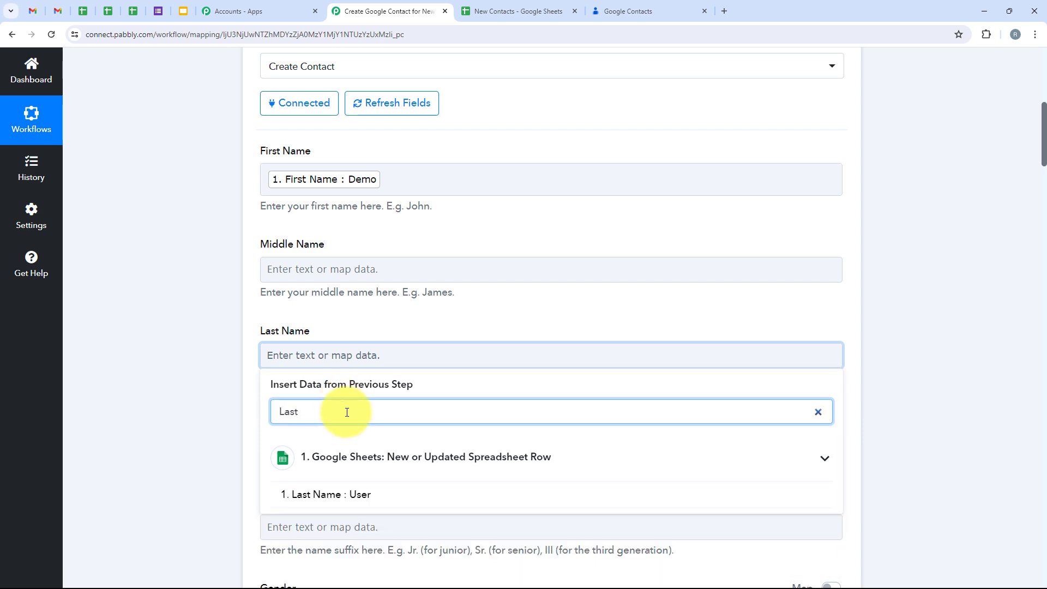
pyautogui.click(346, 494)
pyautogui.scroll(-2, 161, 406)
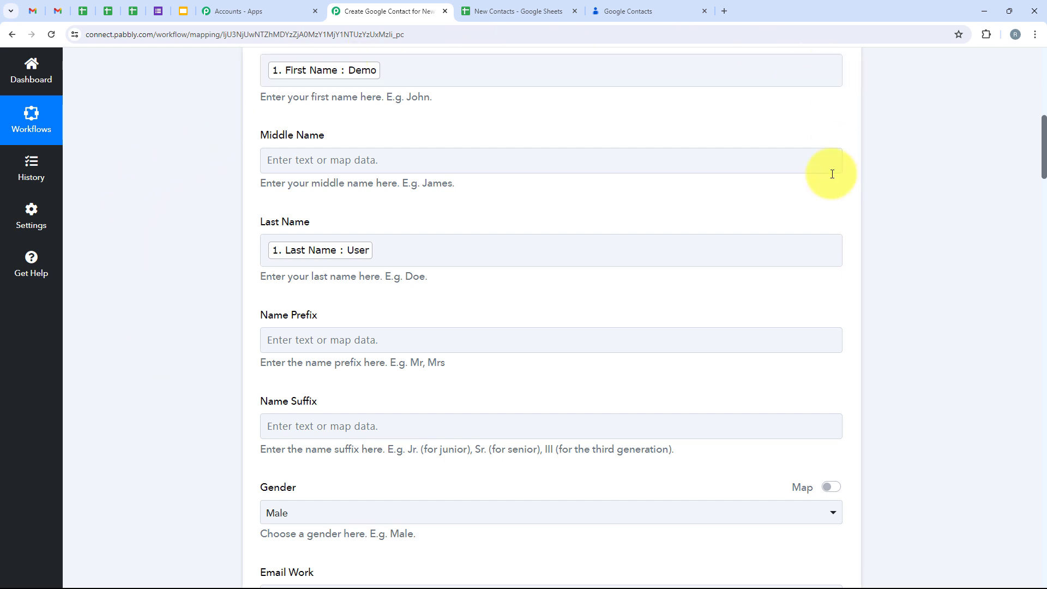
pyautogui.click(331, 332)
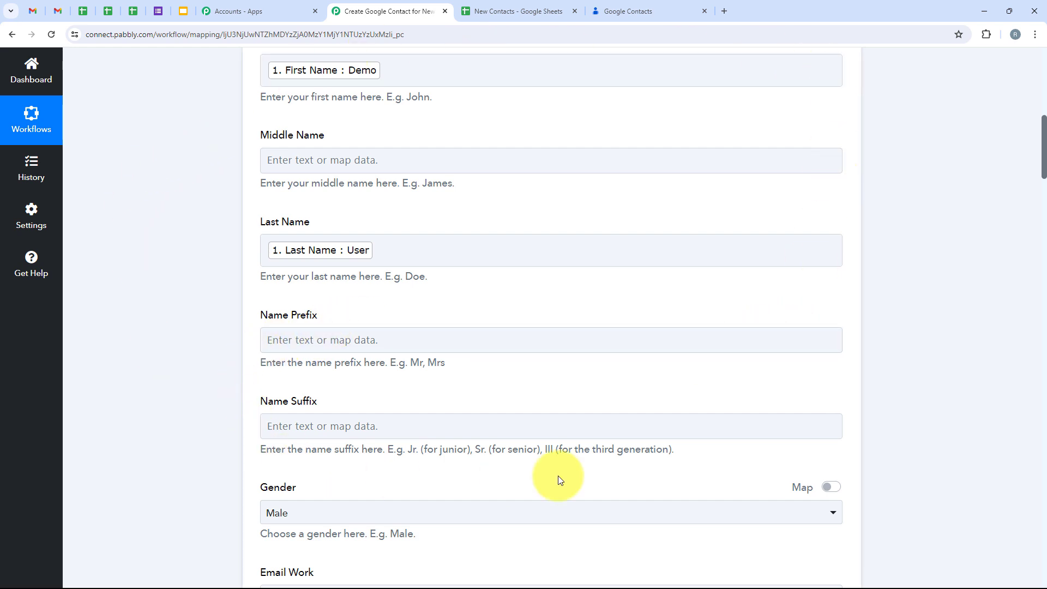
pyautogui.scroll(-5, 636, 352)
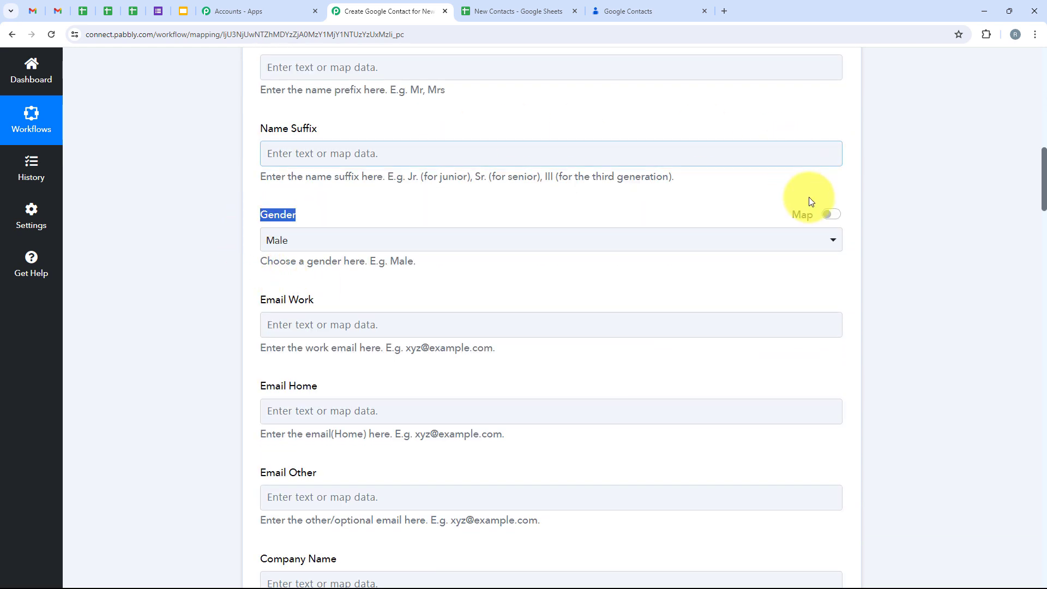
# Step: Switch Gender to mapped data and insert the sheet's Gender value into it
pyautogui.click(830, 215)
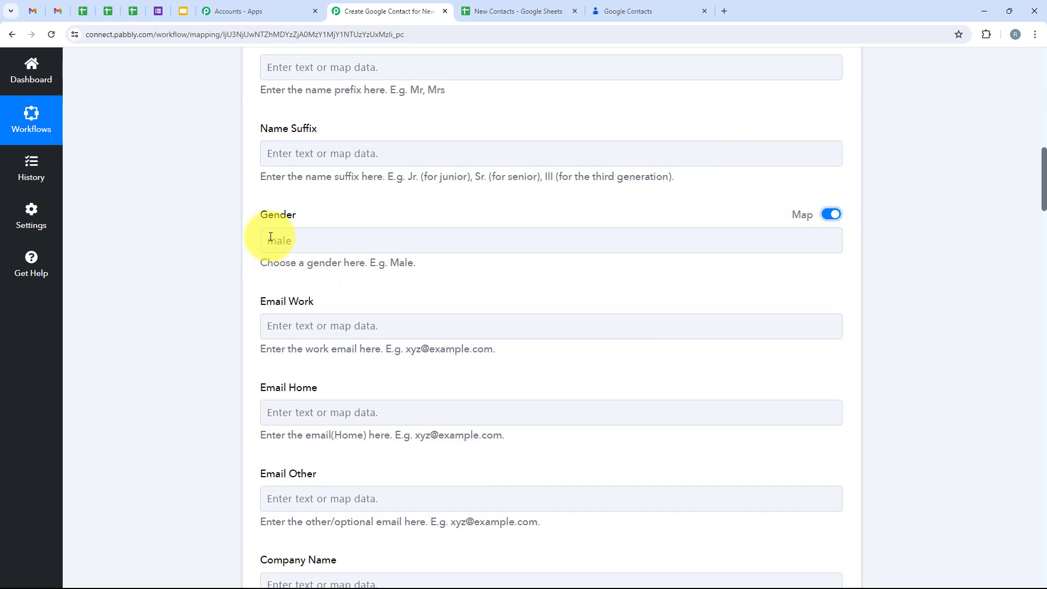
pyautogui.click(292, 242)
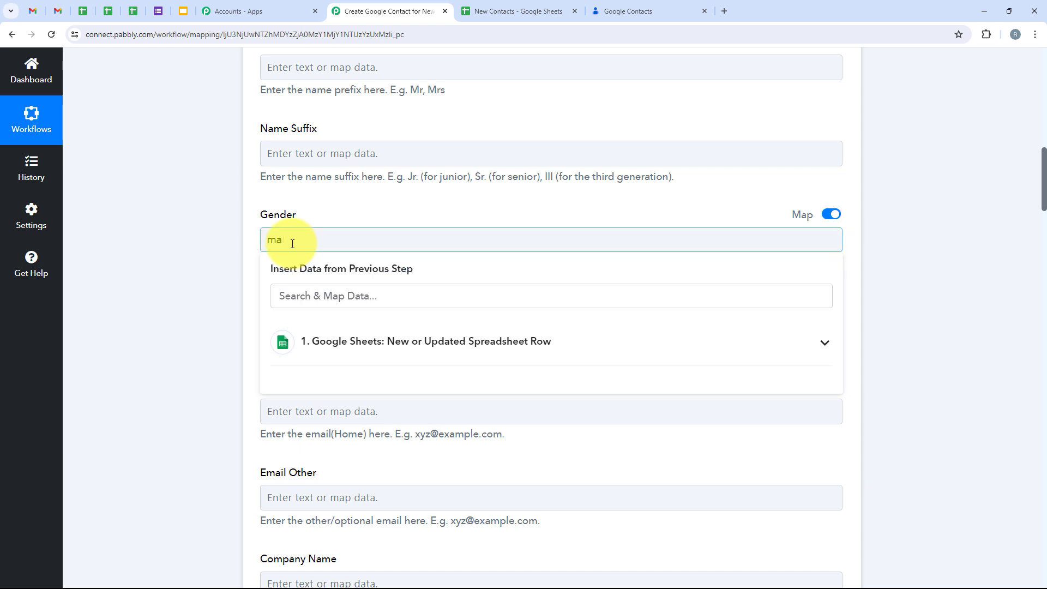
pyautogui.click(311, 298)
pyautogui.write('gender')
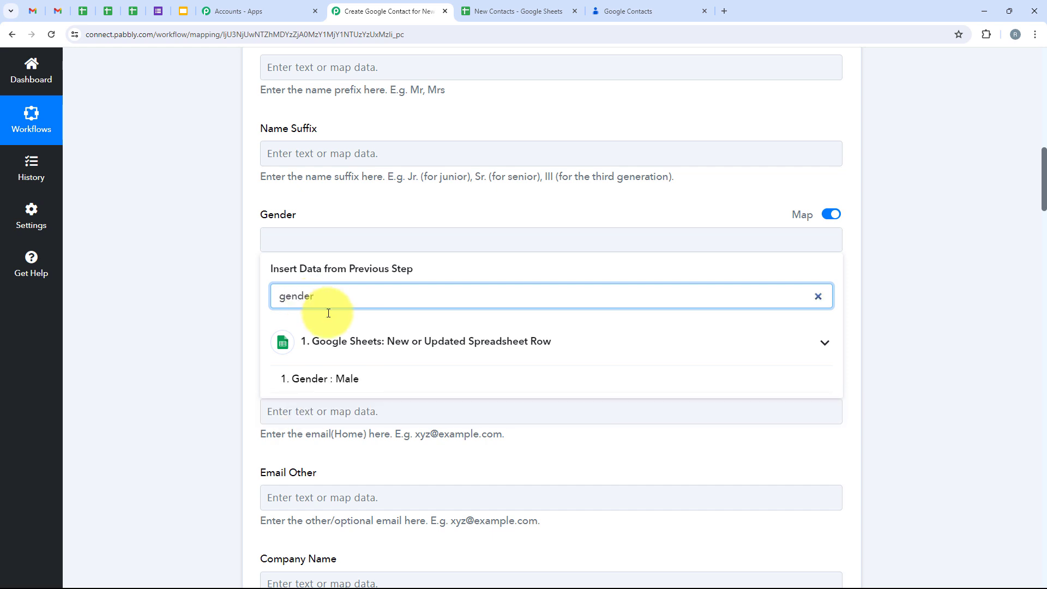
pyautogui.click(328, 379)
pyautogui.click(187, 328)
pyautogui.scroll(-2, 188, 325)
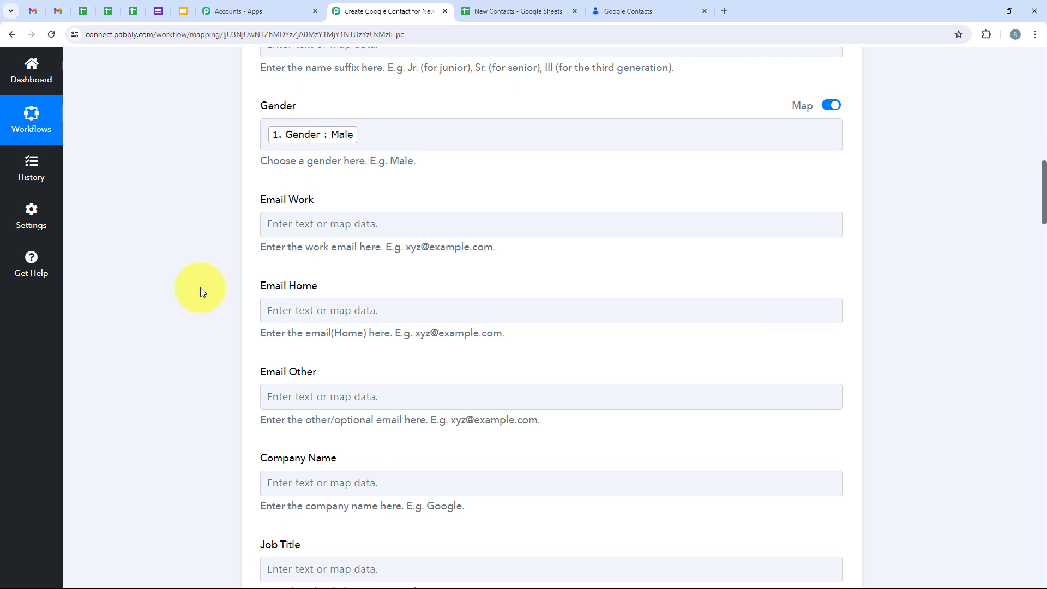
# Step: Map the sheet's Email value into the Email Work field
pyautogui.click(300, 218)
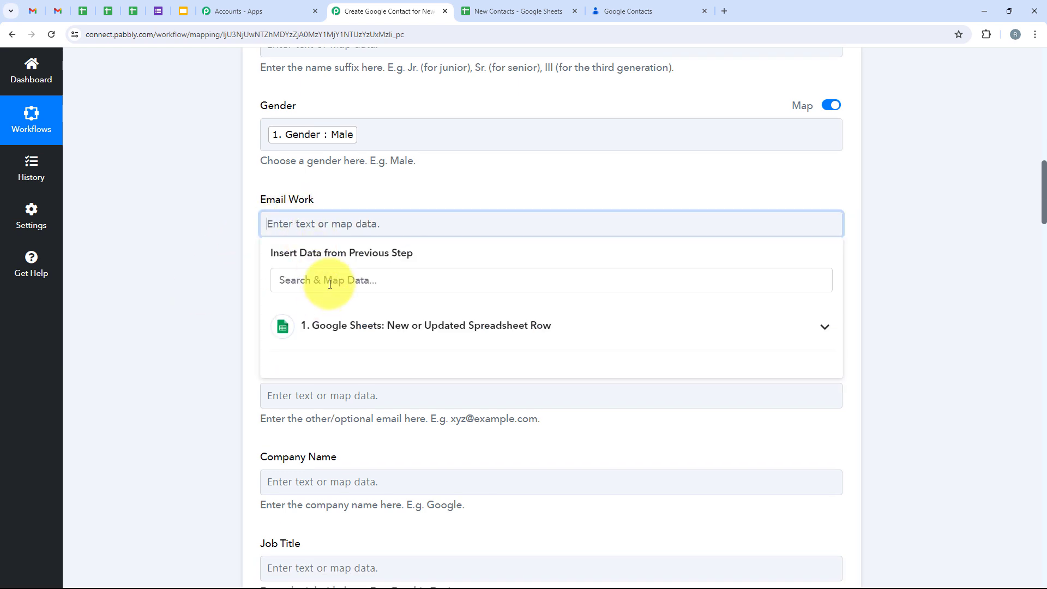
pyautogui.click(331, 281)
pyautogui.write('Email')
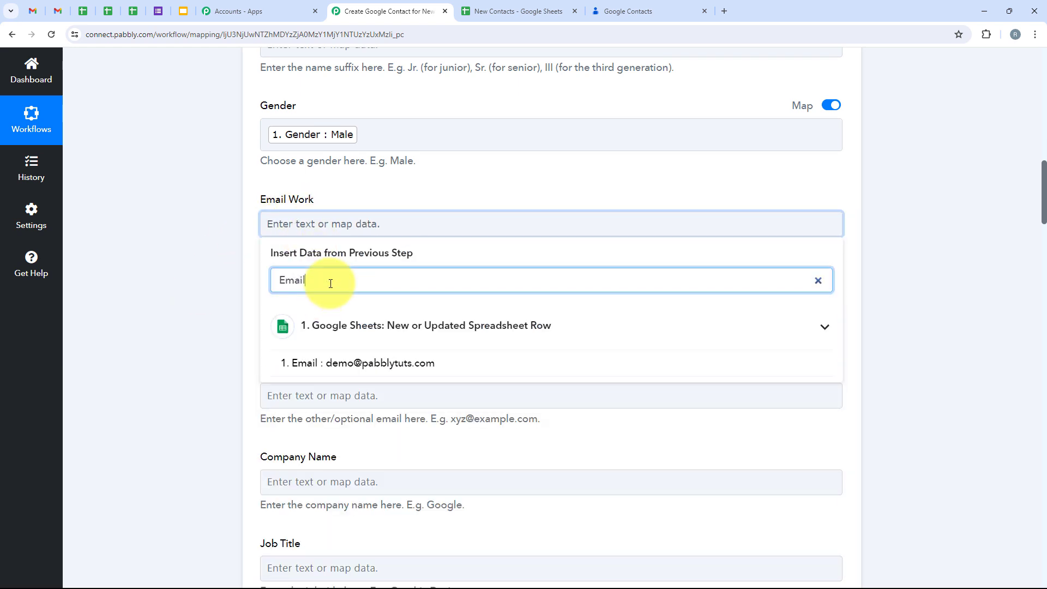
pyautogui.click(374, 363)
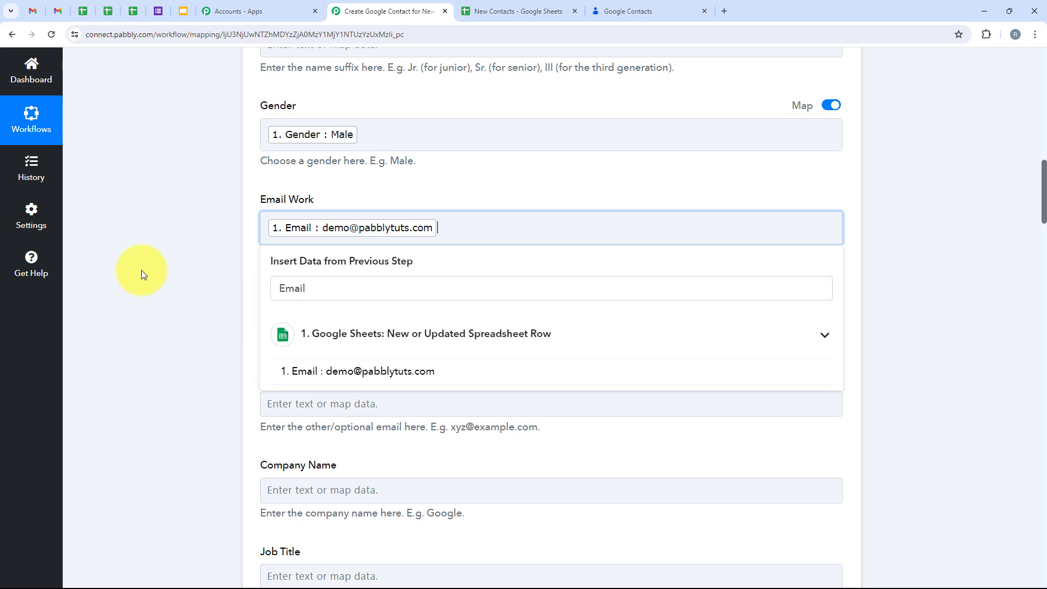
pyautogui.click(142, 272)
pyautogui.scroll(-5, 142, 270)
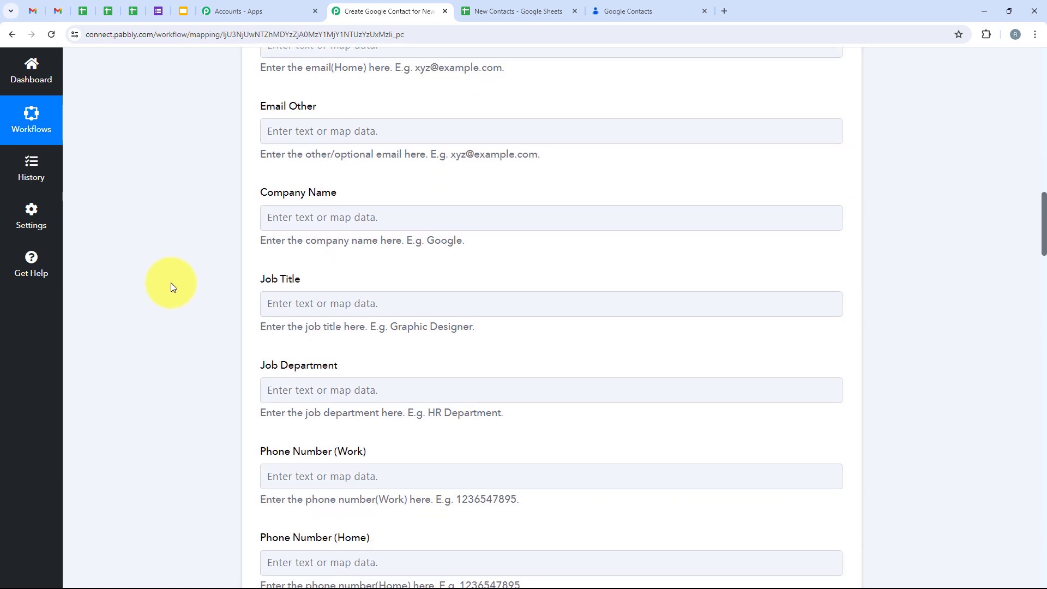
# Step: Map the sheet's Company value into the Company Name field
pyautogui.click(369, 210)
pyautogui.click(310, 274)
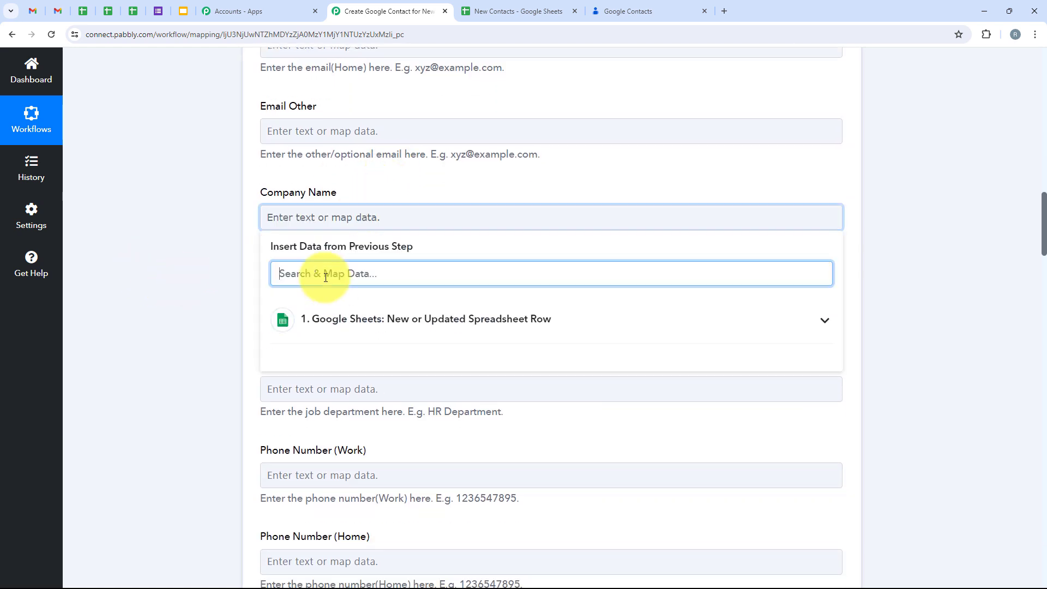
pyautogui.write('Compa')
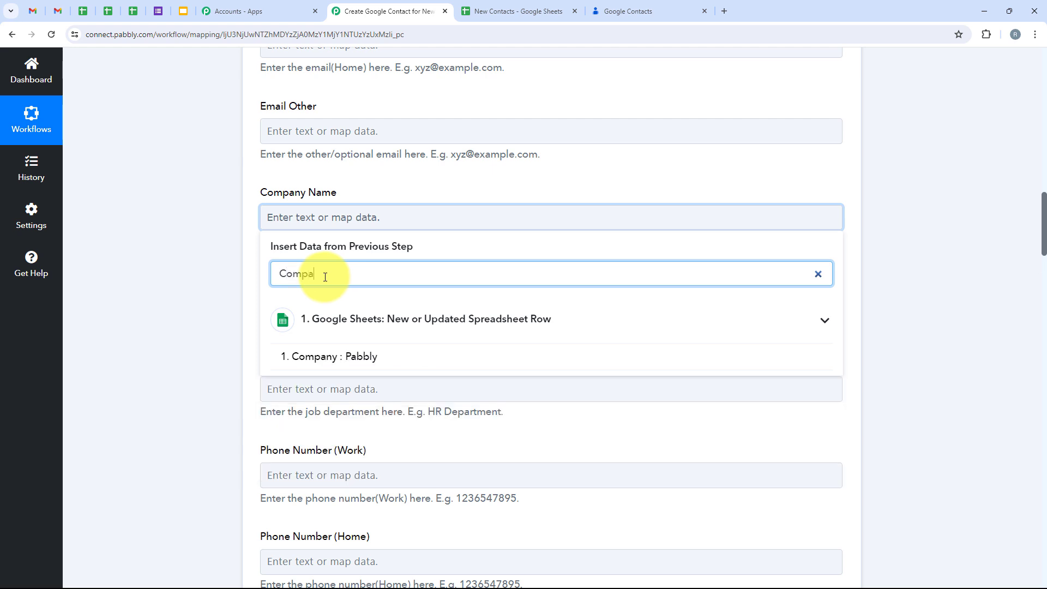
pyautogui.click(319, 356)
pyautogui.click(189, 320)
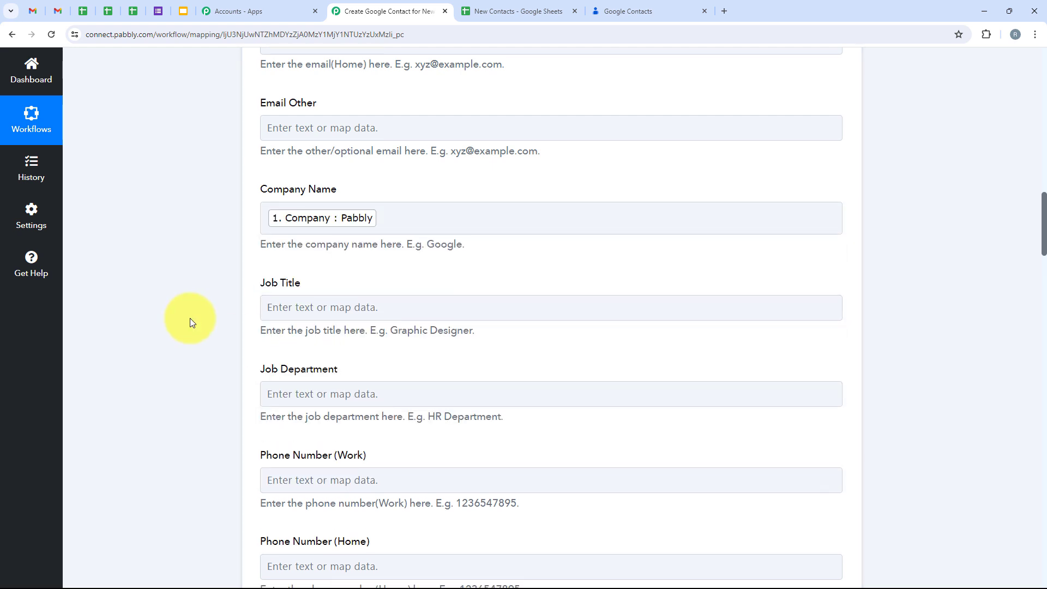
pyautogui.scroll(-4, 190, 319)
# Step: Map the sheet's Phone No. into Phone Number (Work) and review the mapped fields
pyautogui.click(270, 270)
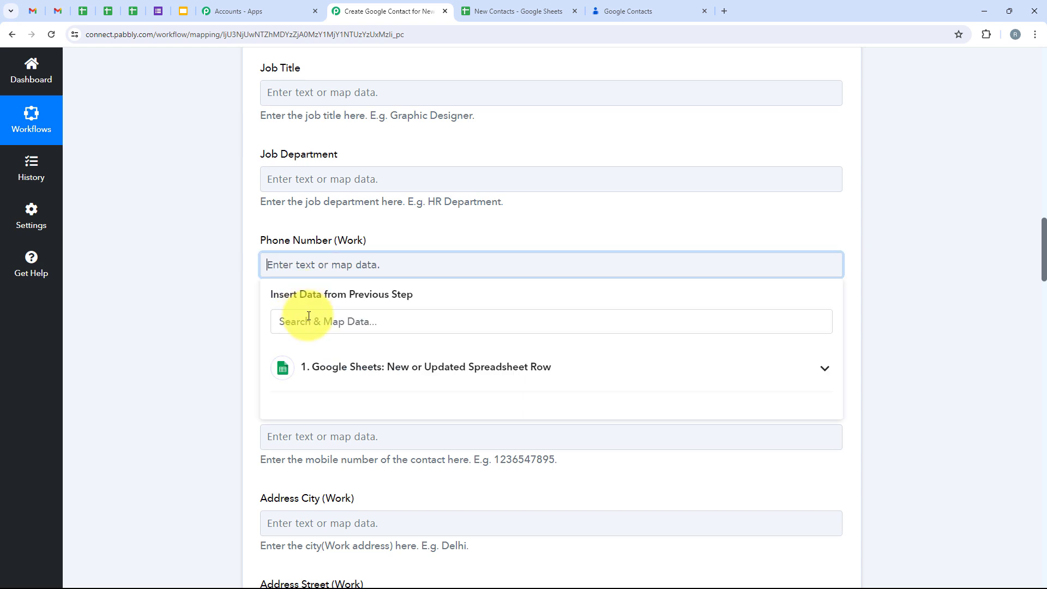
pyautogui.click(309, 320)
pyautogui.write('Ph')
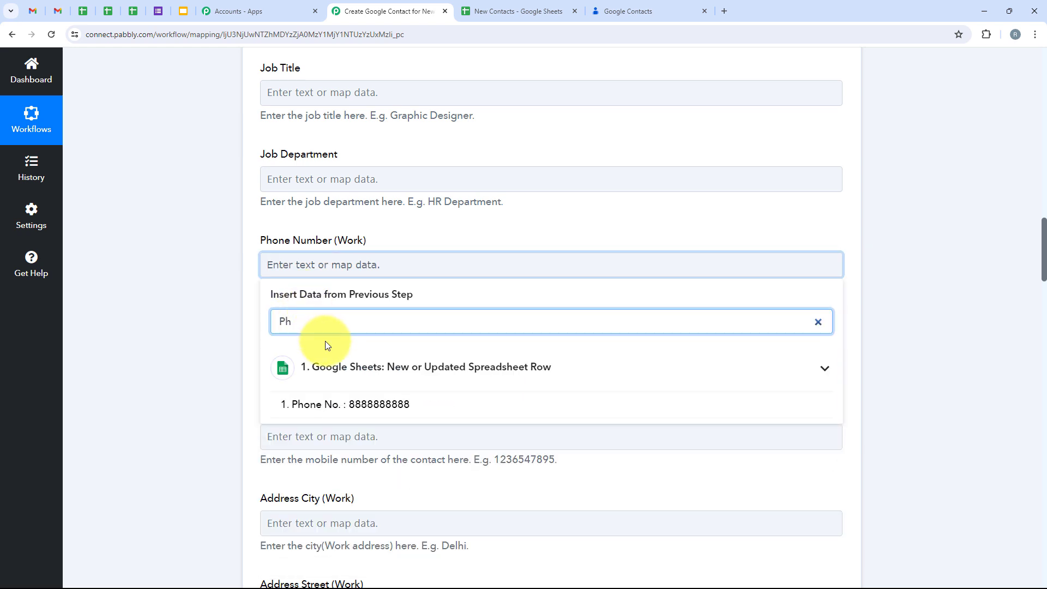
pyautogui.click(295, 406)
pyautogui.click(161, 312)
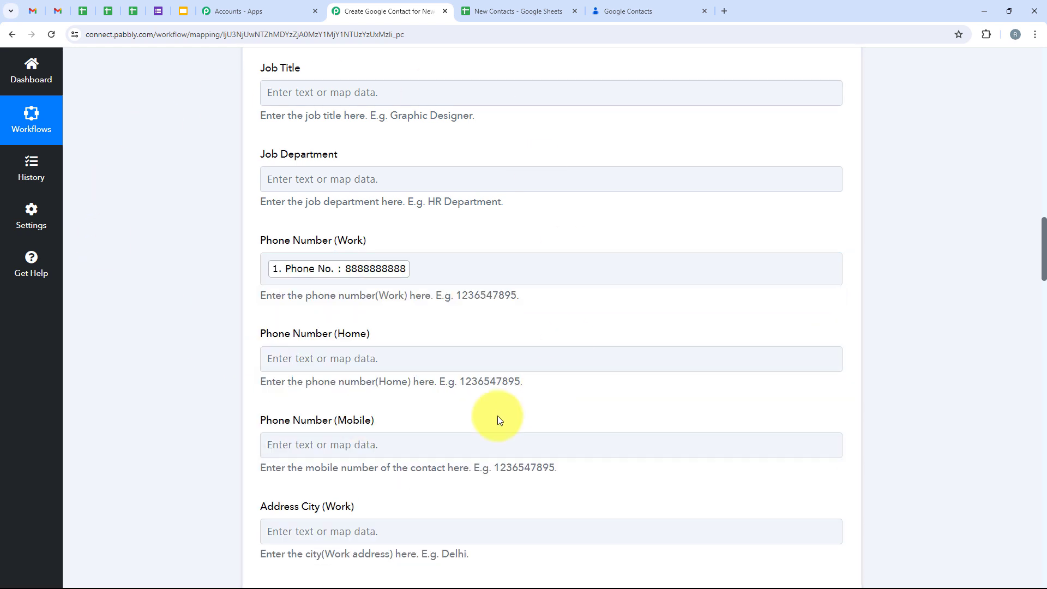
pyautogui.scroll(-12, 407, 434)
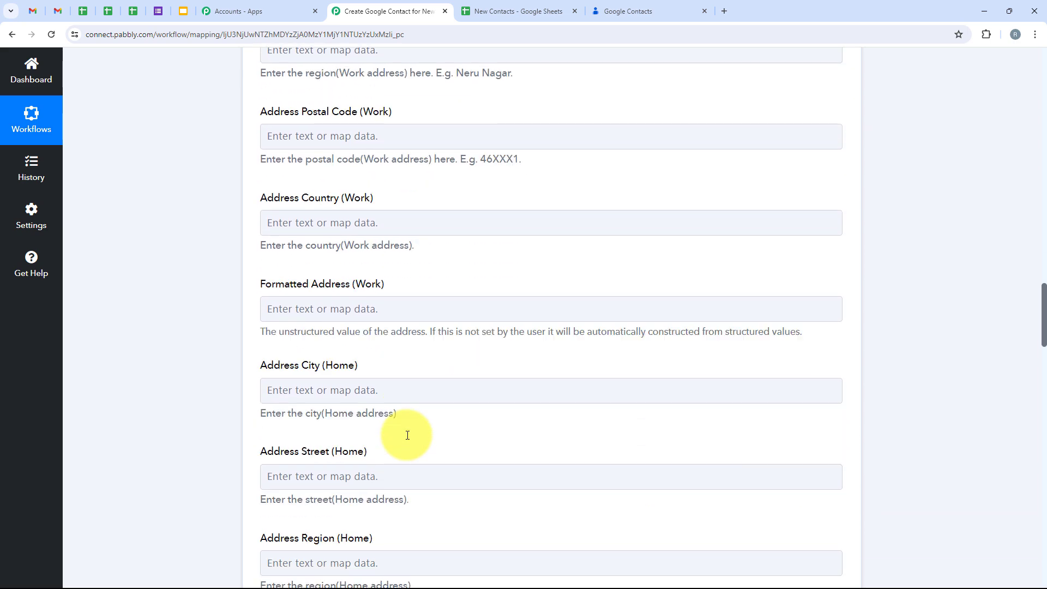
pyautogui.scroll(-18, 407, 435)
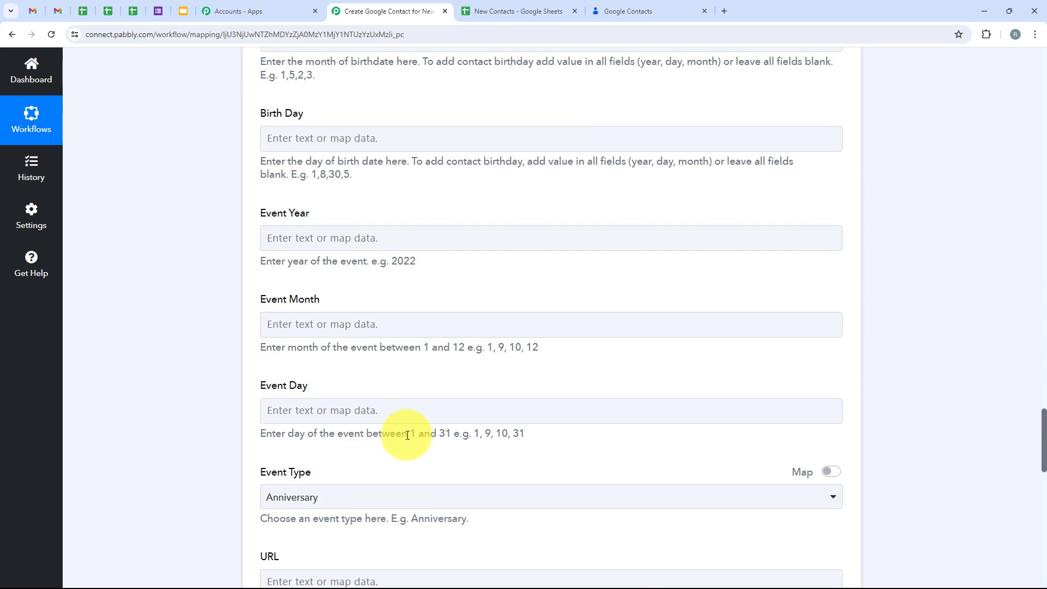
pyautogui.scroll(-7, 407, 435)
pyautogui.scroll(6, 234, 379)
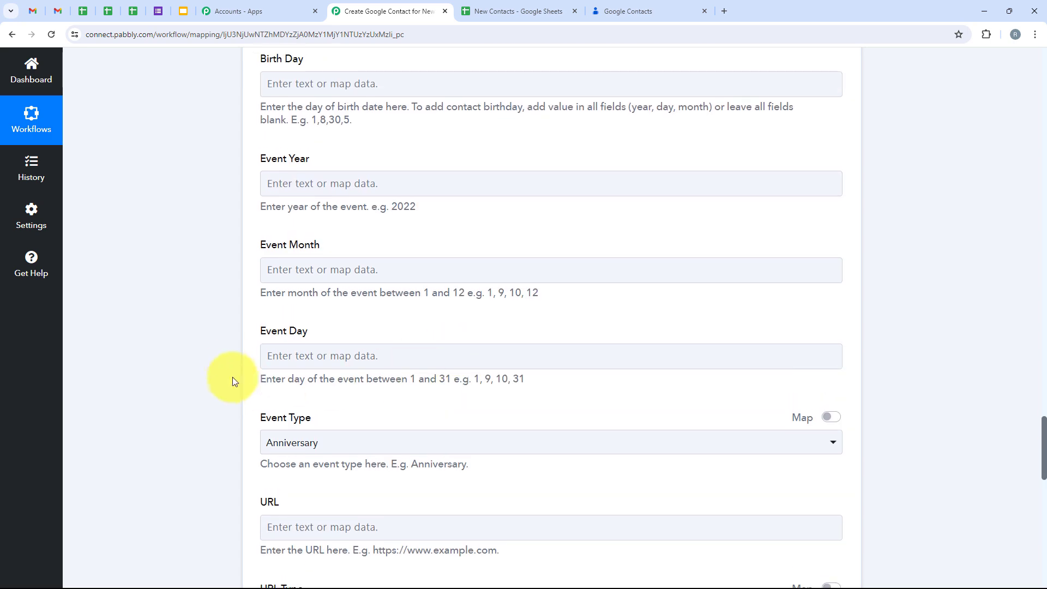
pyautogui.scroll(-2, 285, 196)
pyautogui.scroll(2, 352, 364)
pyautogui.scroll(-10, 352, 364)
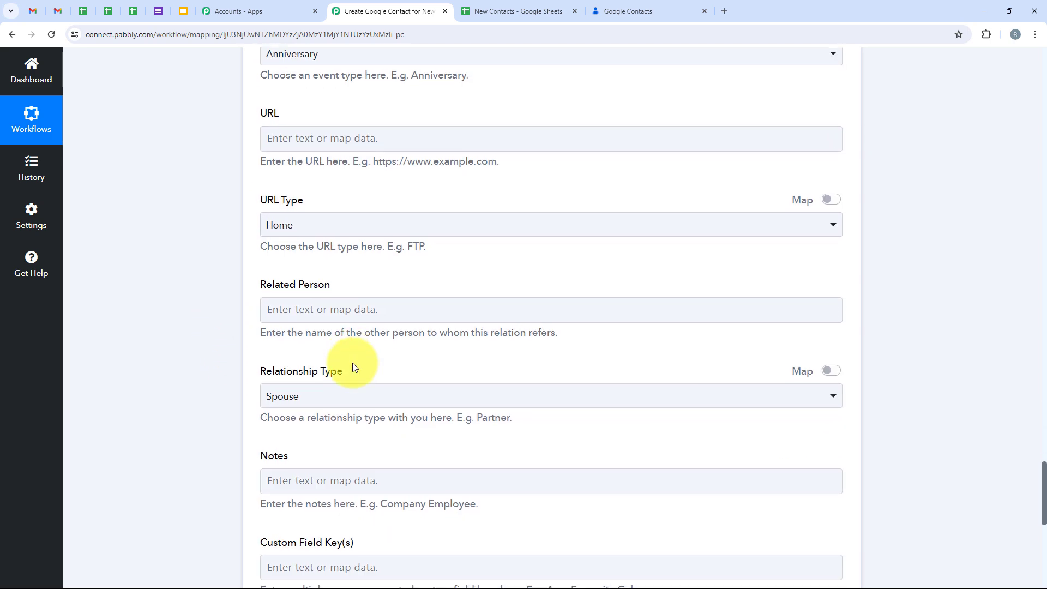
pyautogui.scroll(6, 242, 214)
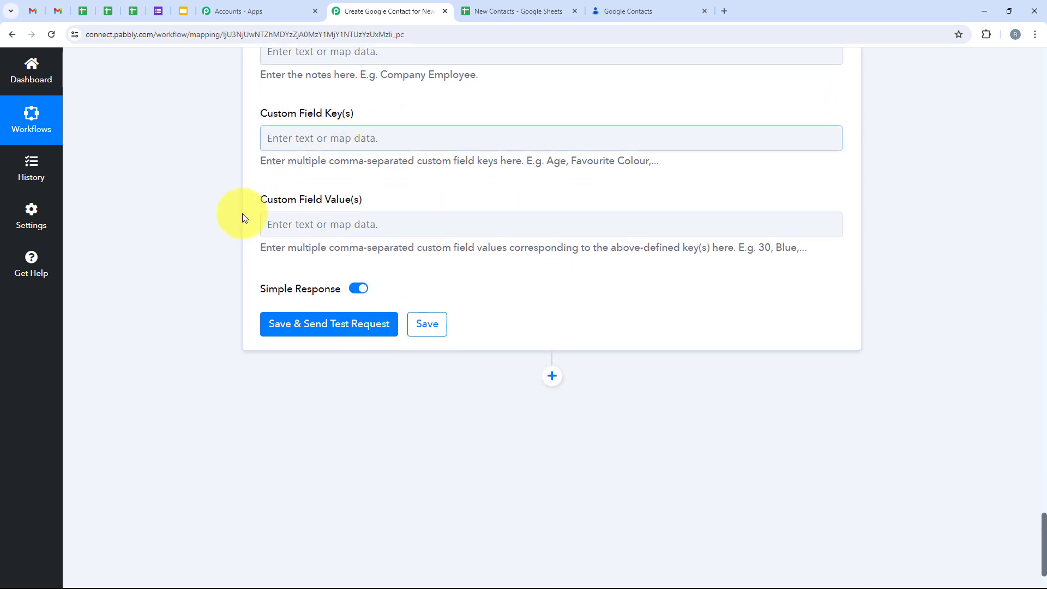
pyautogui.scroll(-3, 232, 322)
pyautogui.scroll(-5, 234, 322)
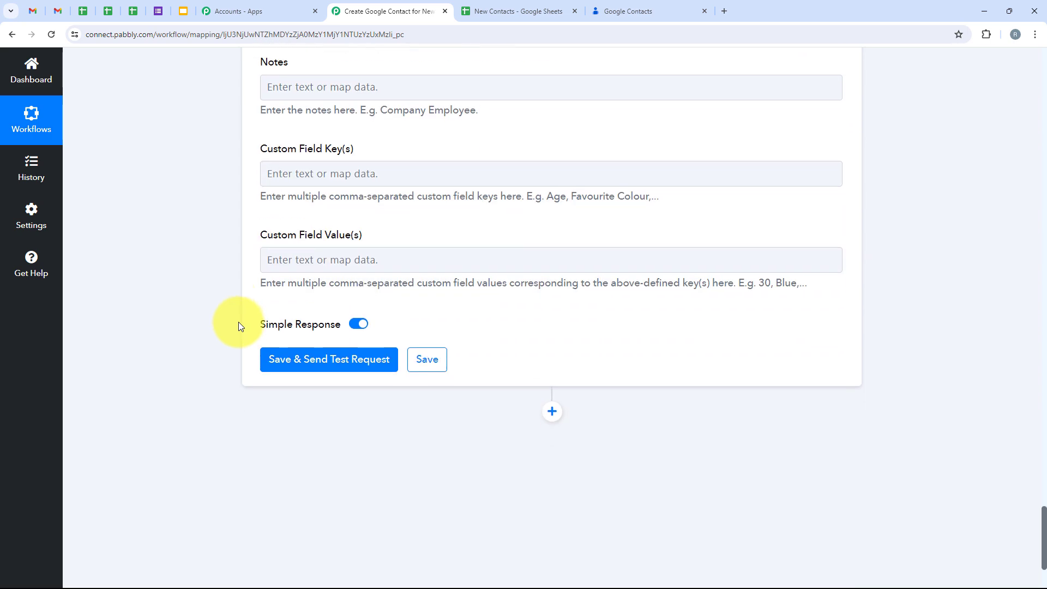
# Step: Save the Google Contacts action, send a test request and review the returned contact data
pyautogui.click(291, 271)
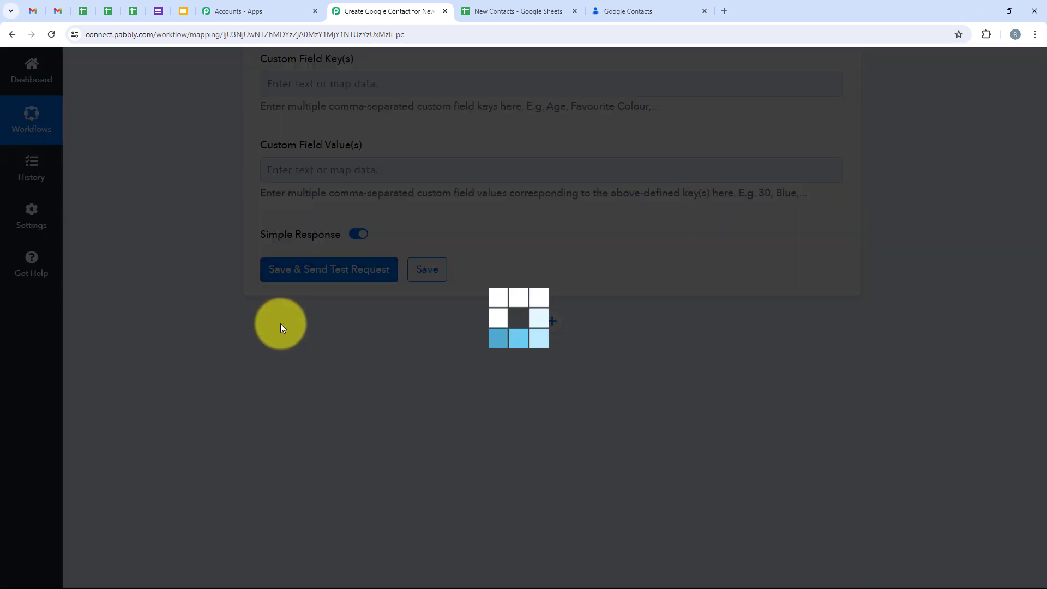
pyautogui.scroll(-1, 776, 306)
pyautogui.scroll(-6, 726, 310)
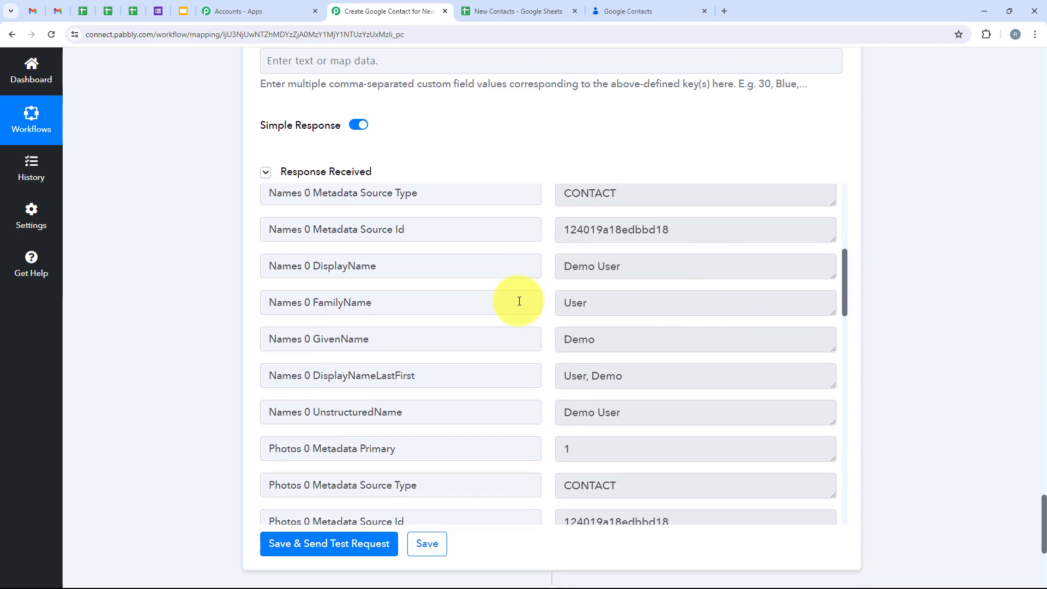
pyautogui.scroll(5, 645, 386)
pyautogui.scroll(3, 533, 278)
pyautogui.scroll(-5, 538, 381)
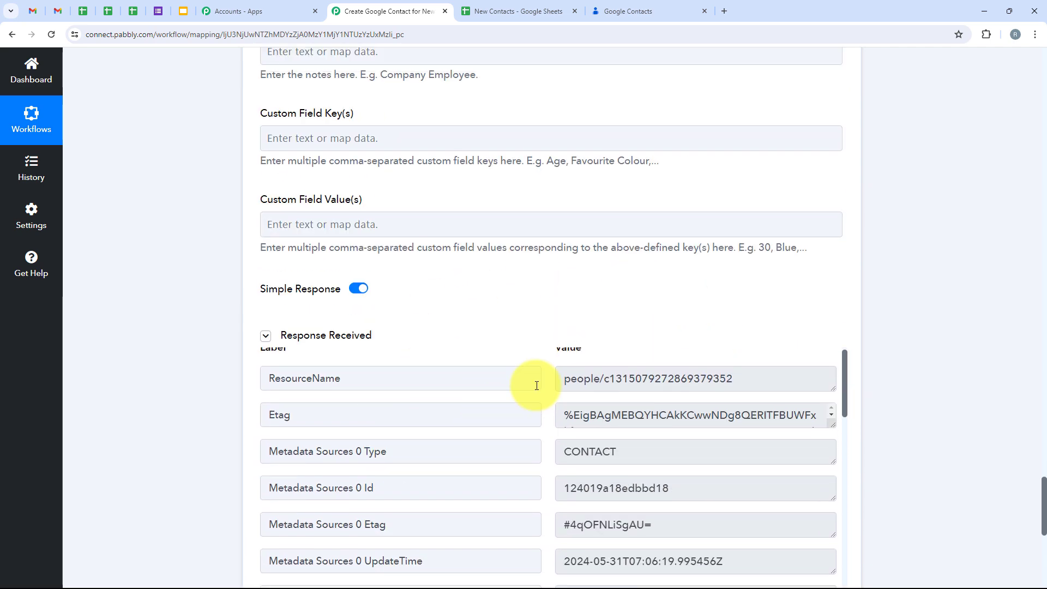
pyautogui.scroll(2, 552, 367)
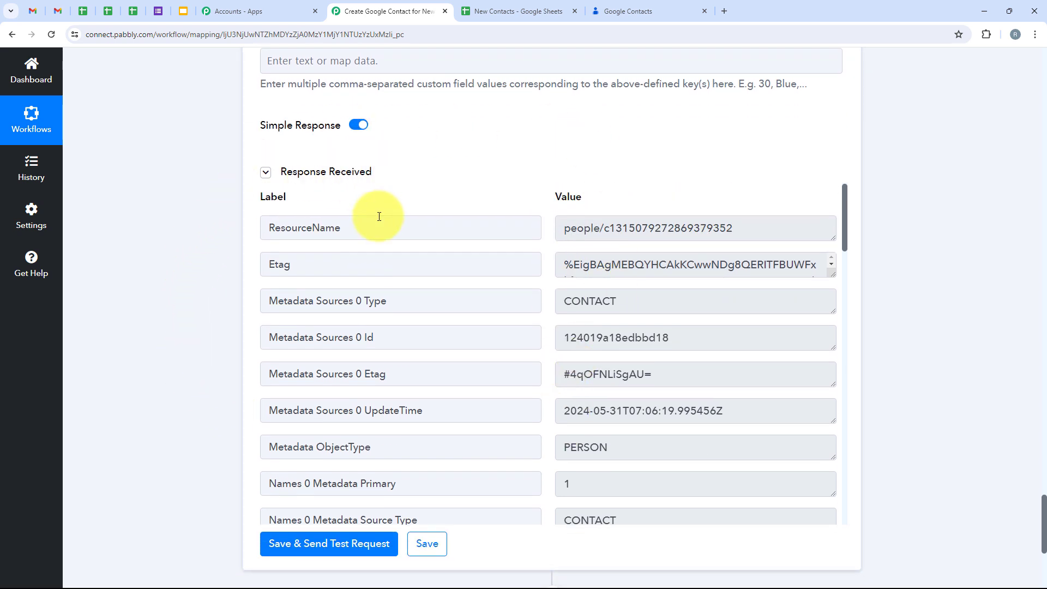
# Step: Check the newly created contact's details in Google Contacts, then return to the Pabbly workflow
pyautogui.click(628, 11)
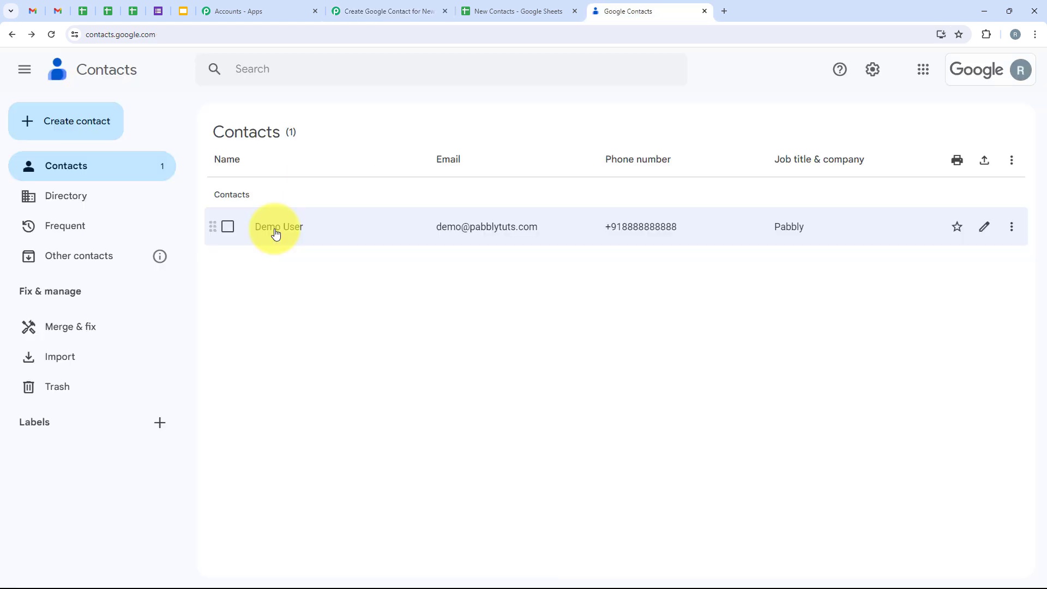
pyautogui.click(275, 244)
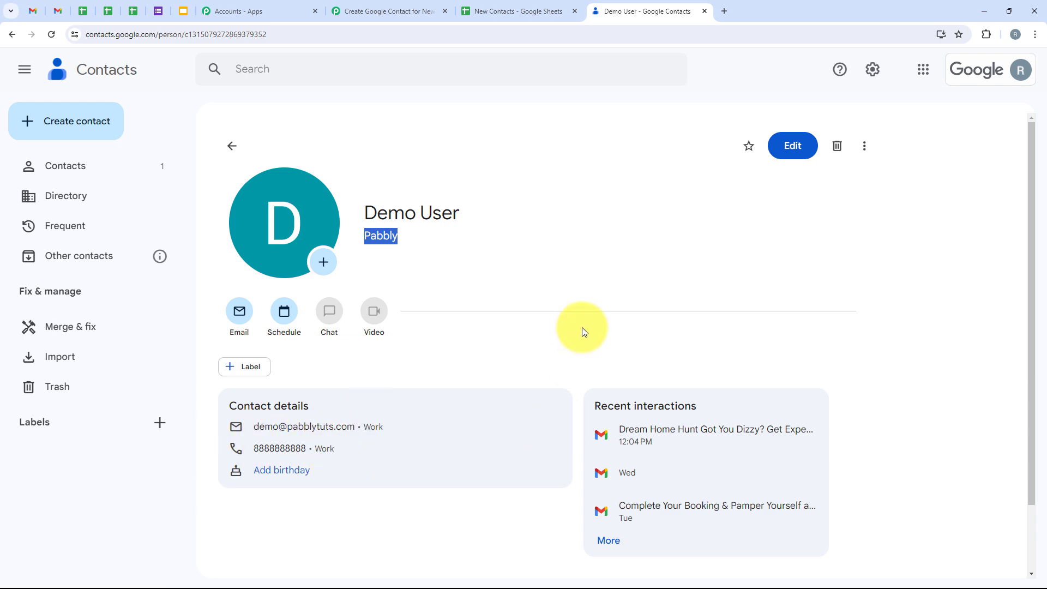
pyautogui.click(233, 144)
pyautogui.click(381, 11)
pyautogui.middleClick(180, 183)
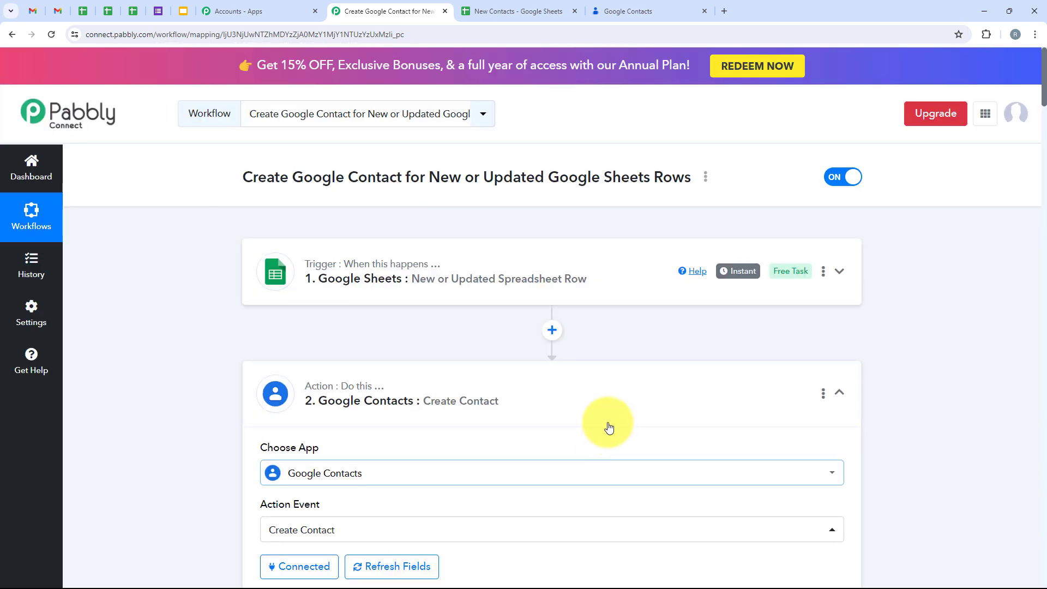
# Step: In row 3 of the sheet, enter first name Test, last name User, an e-mail and phone number
pyautogui.click(382, 402)
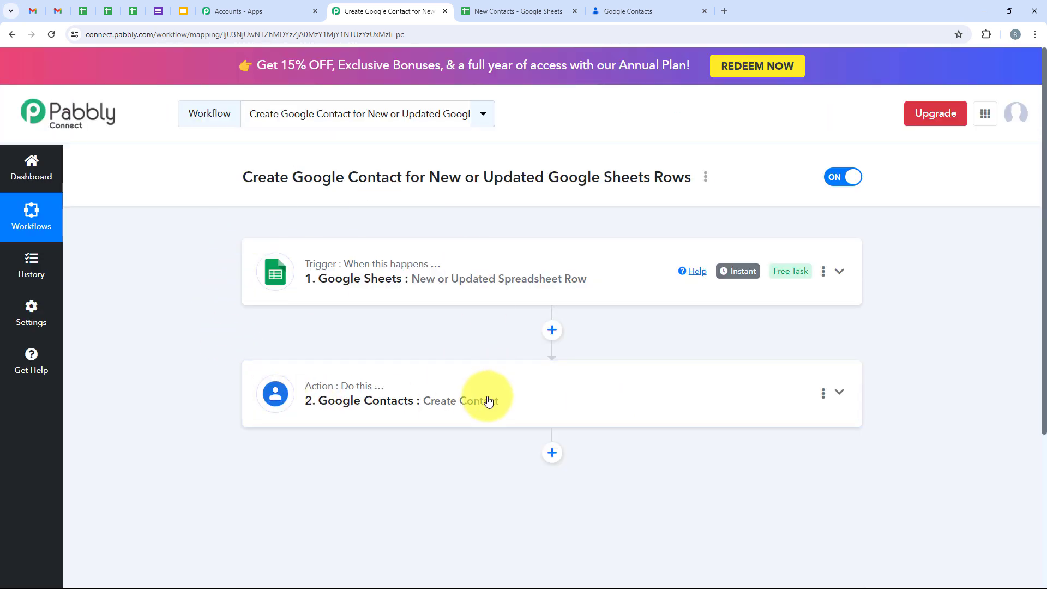
pyautogui.click(498, 9)
pyautogui.click(97, 235)
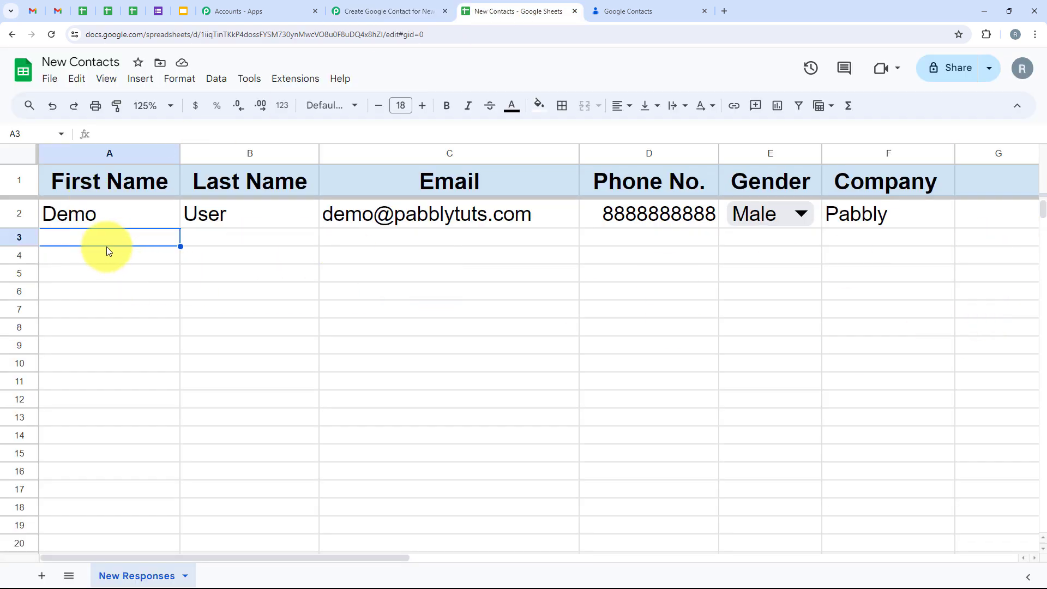
pyautogui.write('Test')
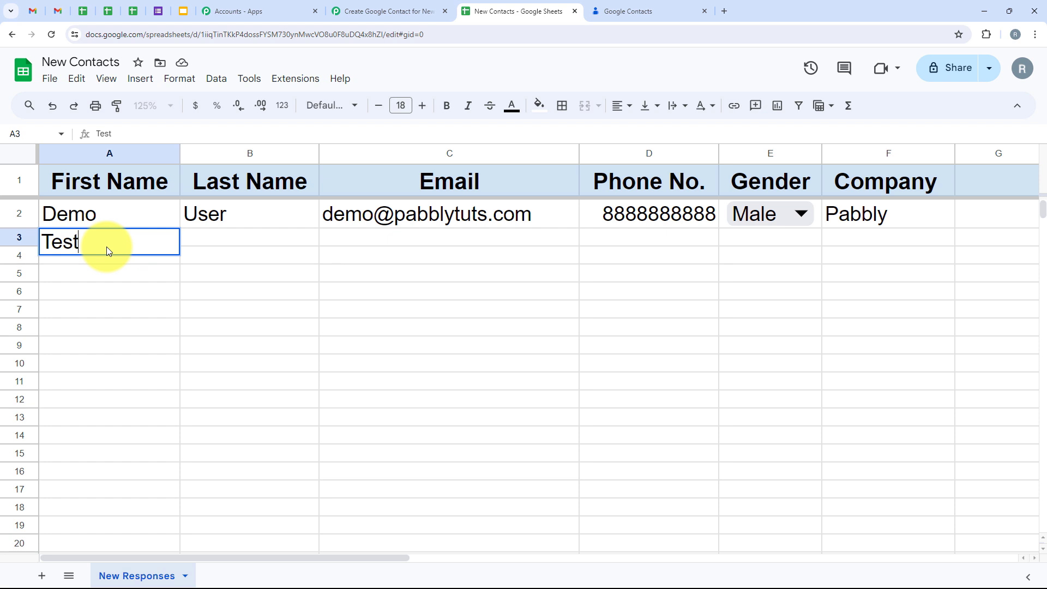
pyautogui.press('Tab')
pyautogui.write('User')
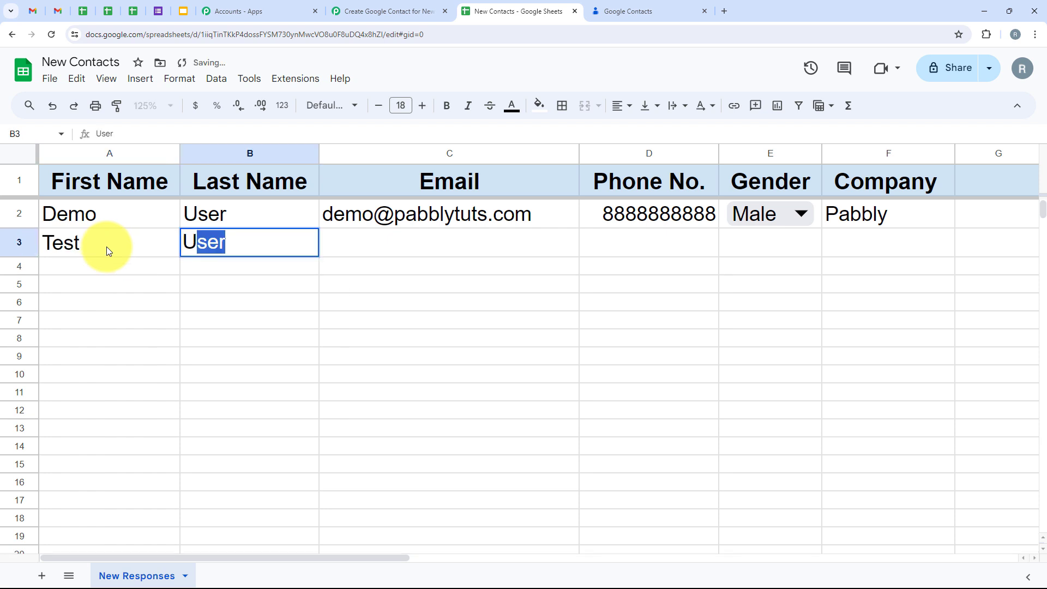
pyautogui.press('Tab')
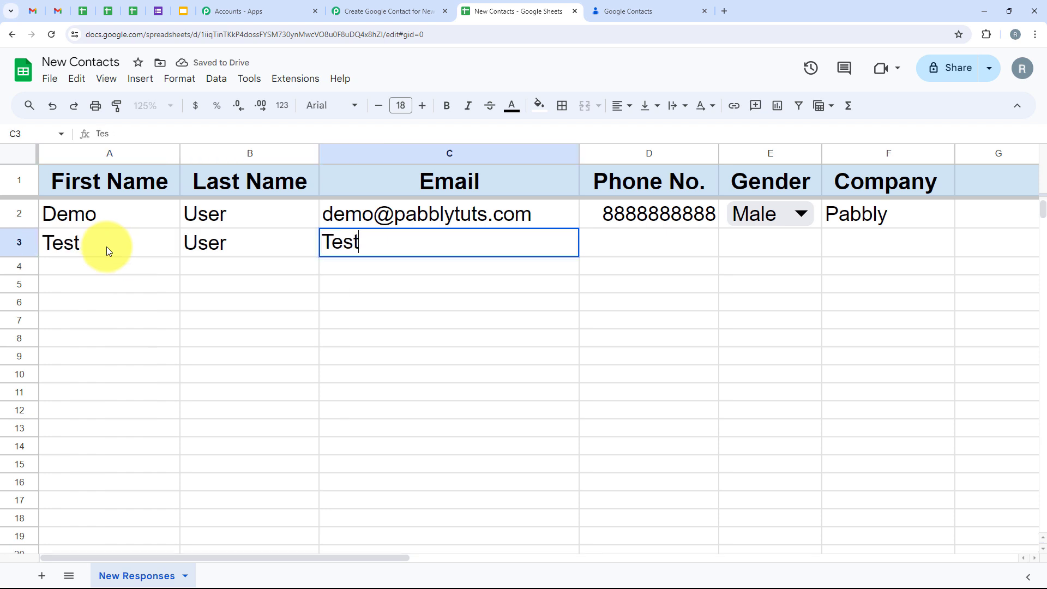
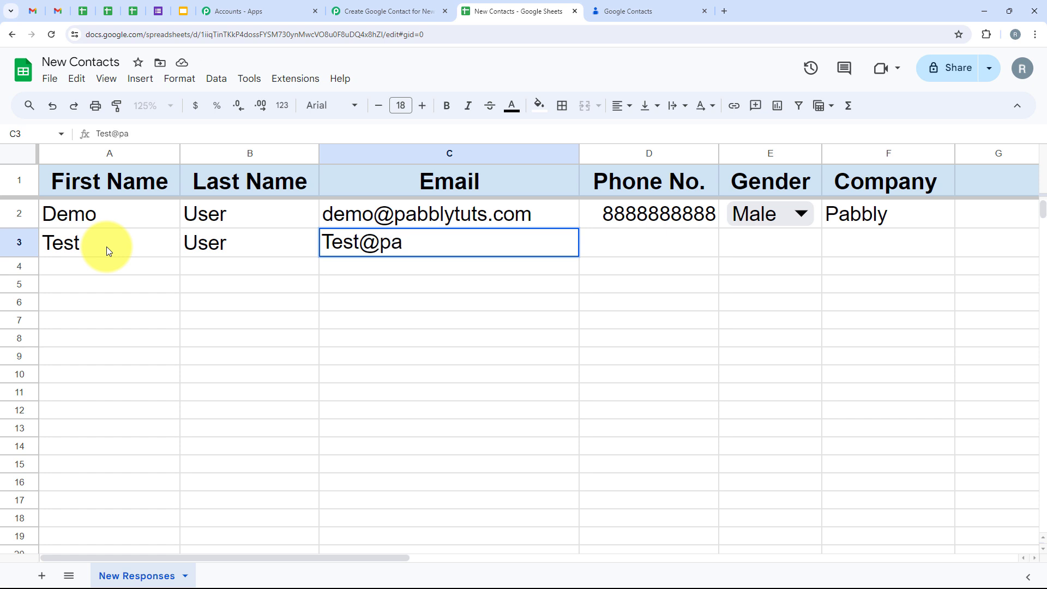
pyautogui.press('Tab')
pyautogui.write('99999999')
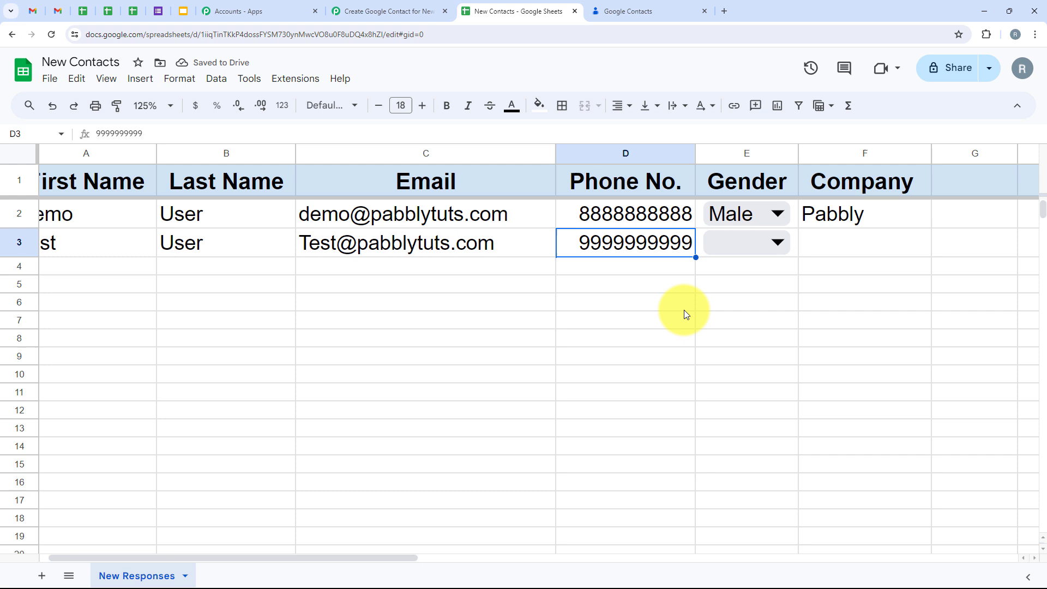
# Step: Set row 3's Gender to Female and its Company to Pabbly tuts
pyautogui.click(731, 254)
pyautogui.click(731, 254)
pyautogui.click(738, 298)
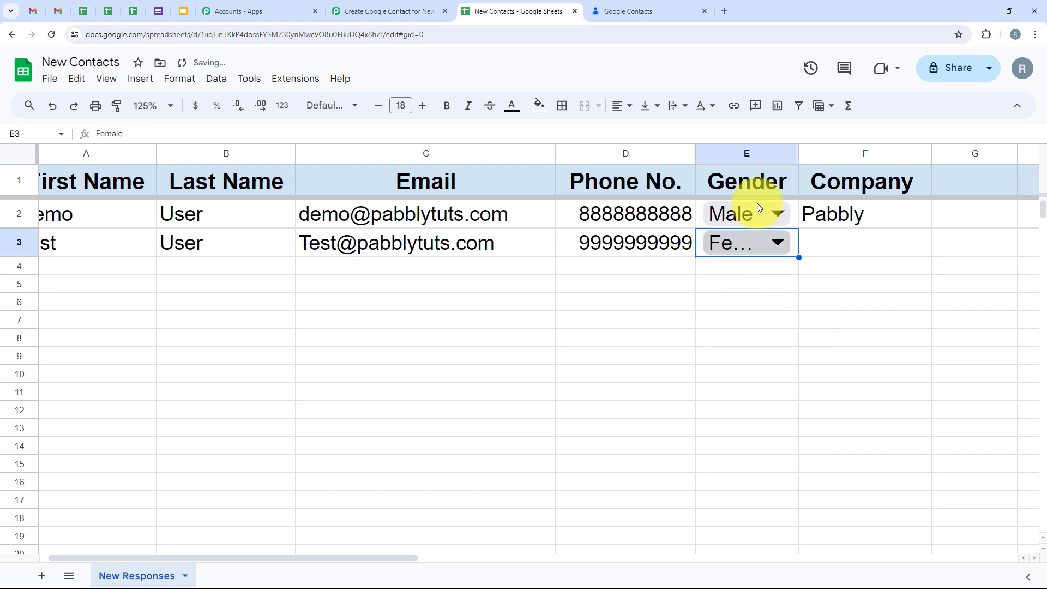
pyautogui.click(860, 247)
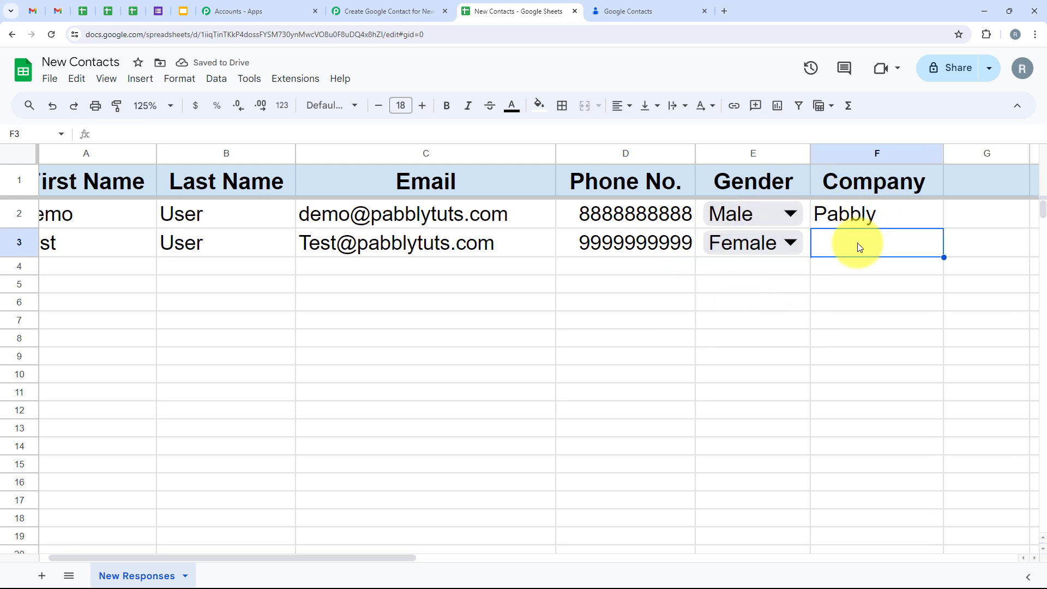
pyautogui.write('Pabbly tuts')
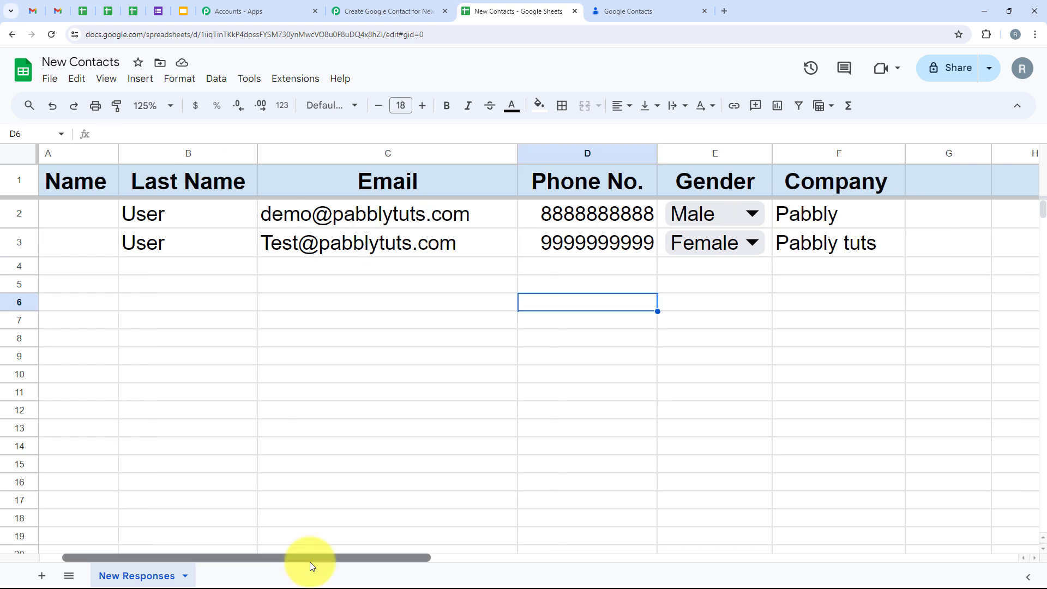
pyautogui.moveTo(310, 562); pyautogui.dragTo(265, 579)
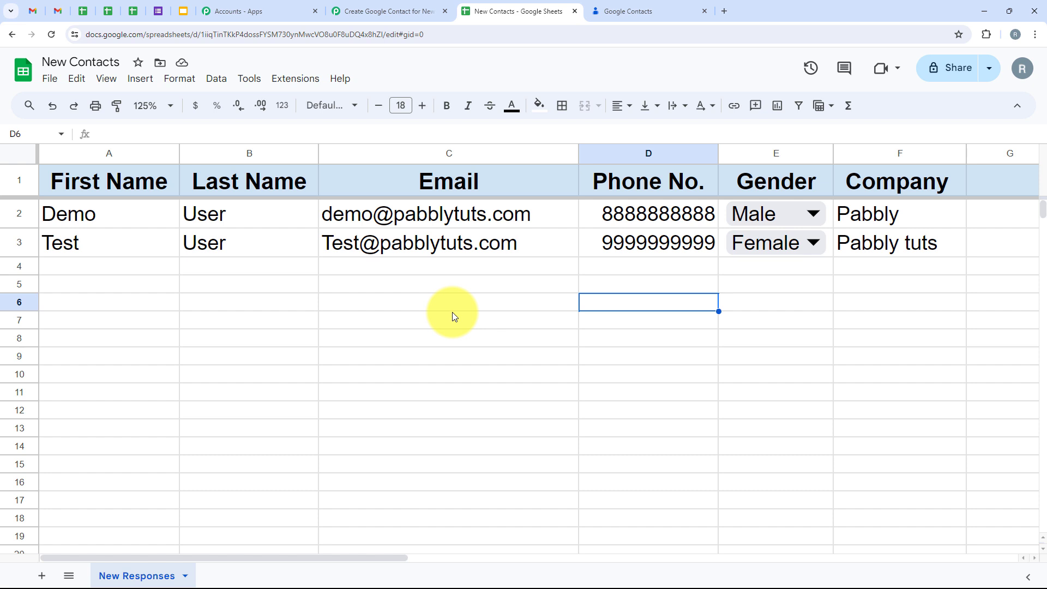
pyautogui.click(19, 242)
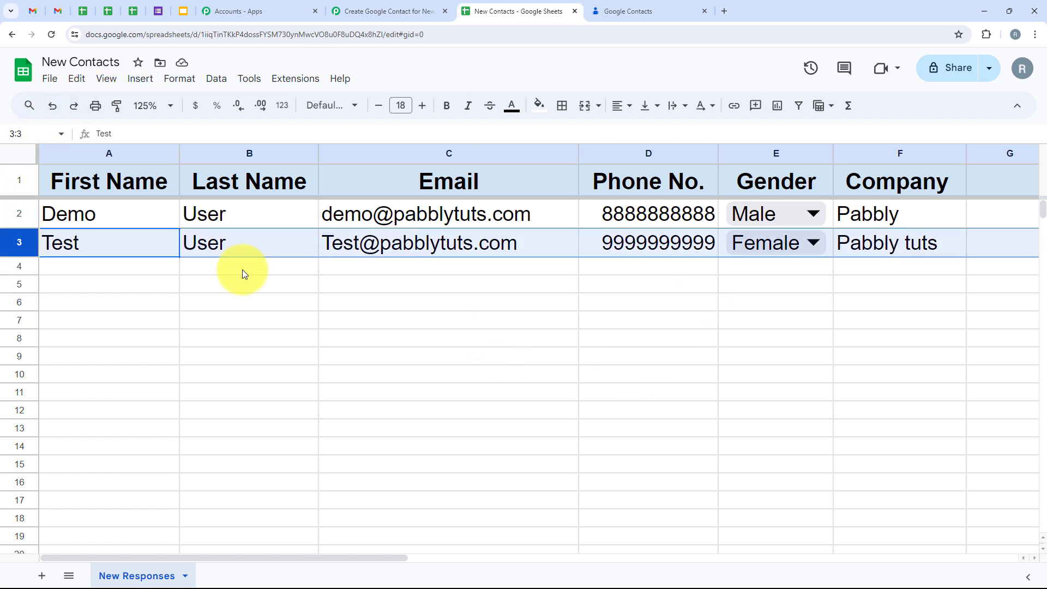
pyautogui.click(613, 288)
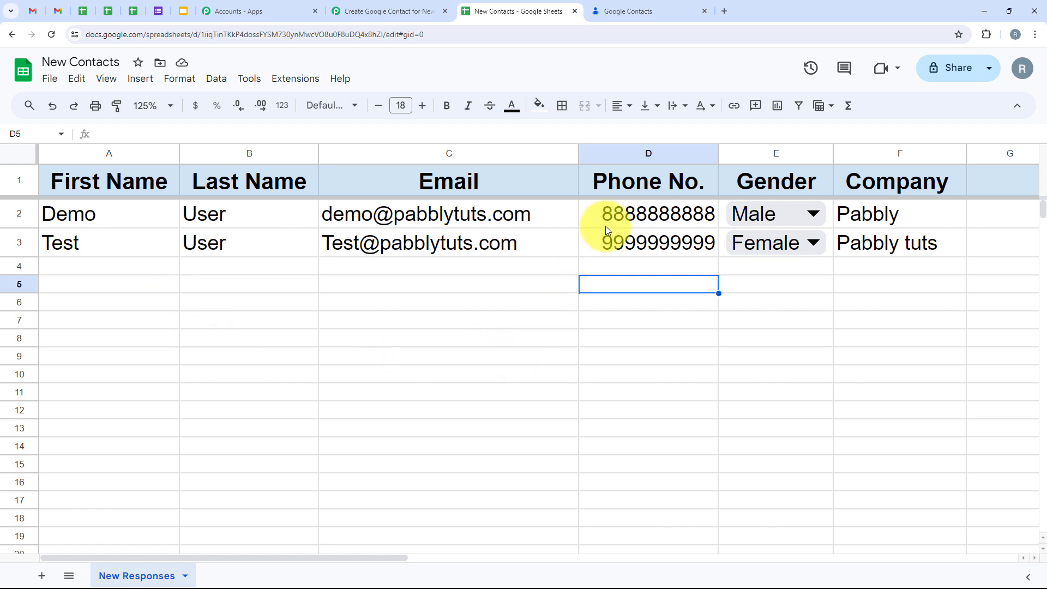
# Step: Reload Google Contacts and open Test User to verify company Pabbly tuts and e-mail, then return to Pabbly
pyautogui.click(627, 11)
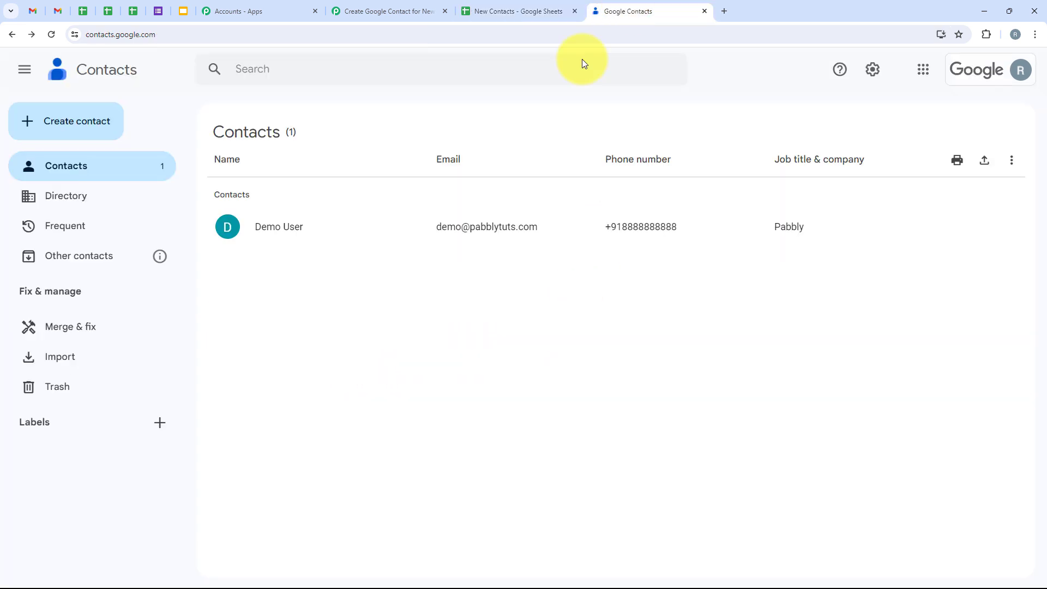
pyautogui.click(52, 34)
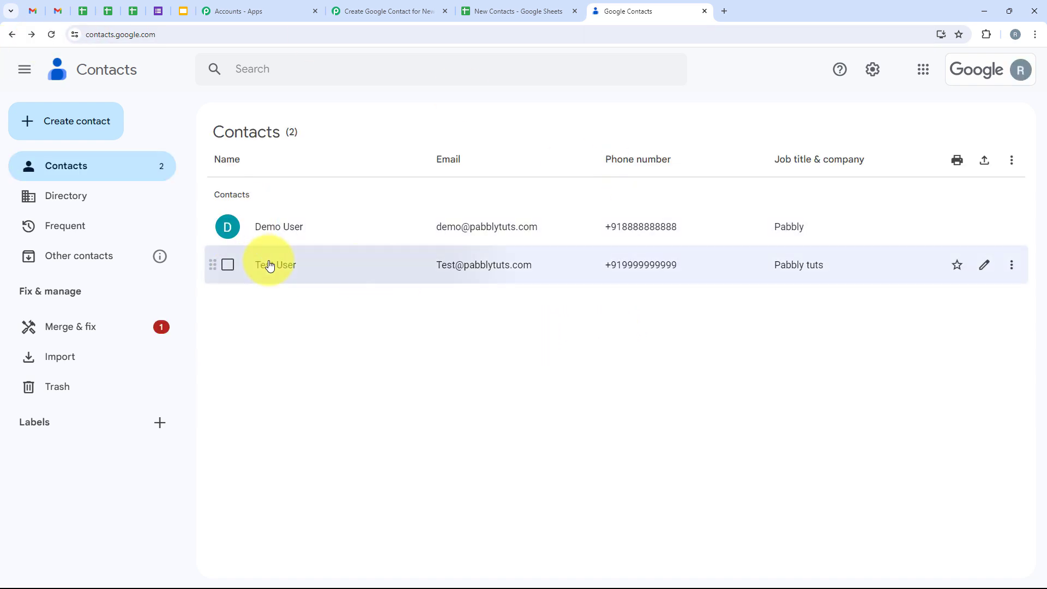
pyautogui.click(270, 266)
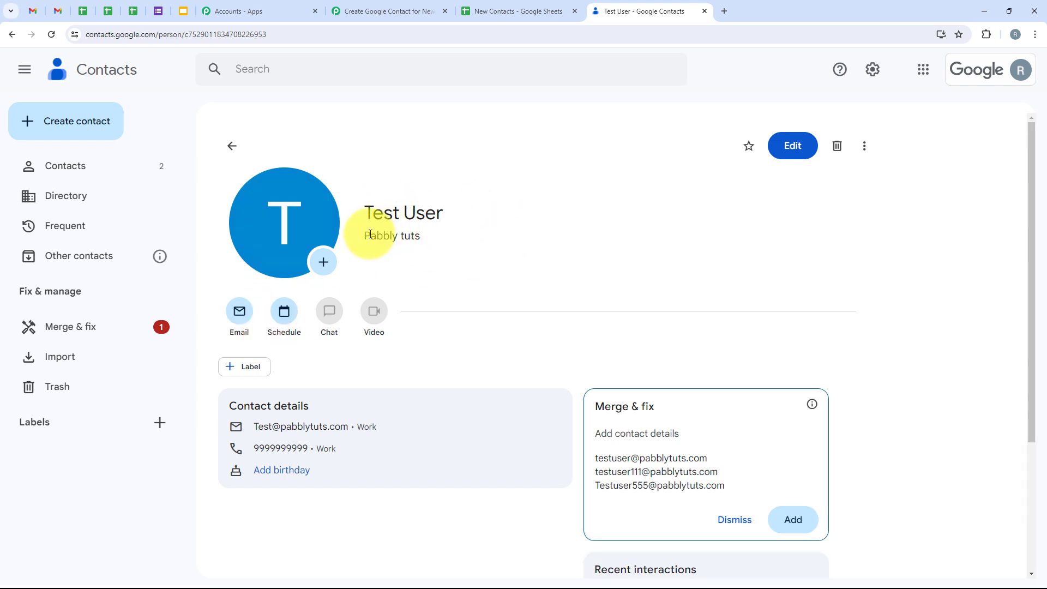
pyautogui.moveTo(359, 234); pyautogui.dragTo(435, 242)
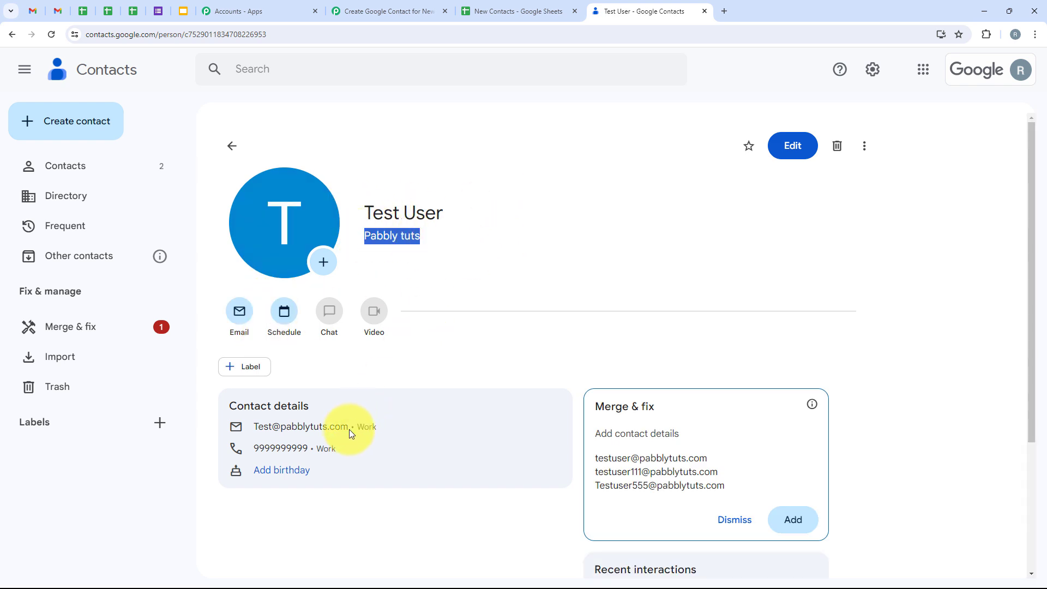
pyautogui.moveTo(349, 430); pyautogui.dragTo(274, 434)
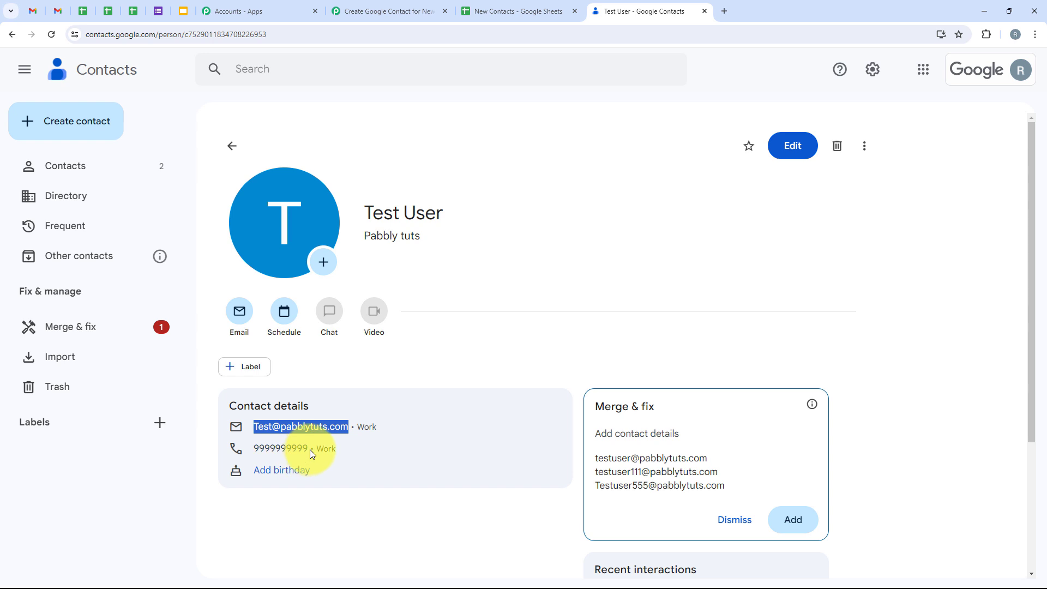
pyautogui.click(532, 263)
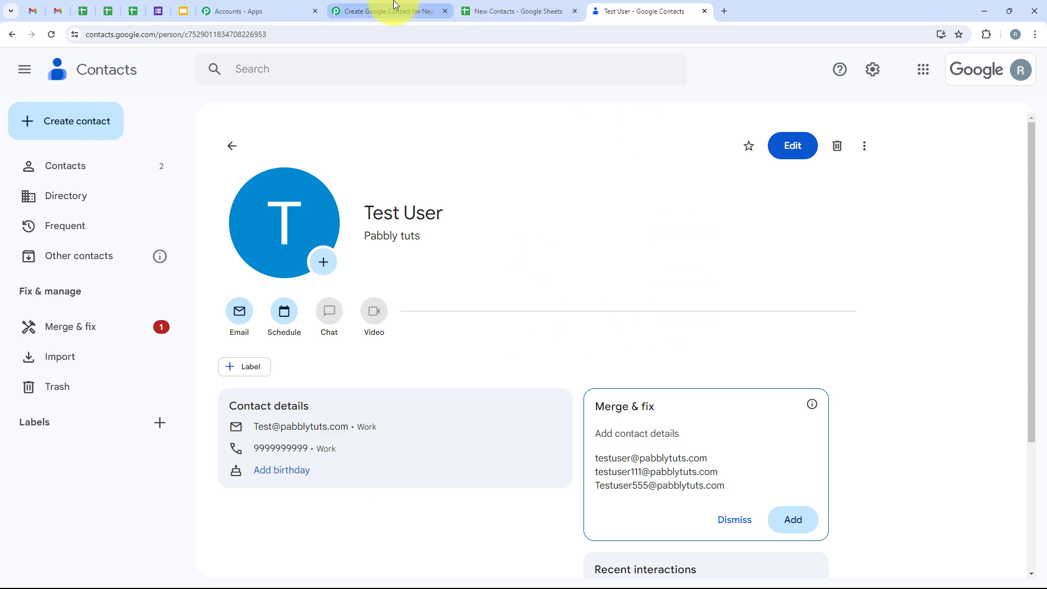
pyautogui.click(377, 11)
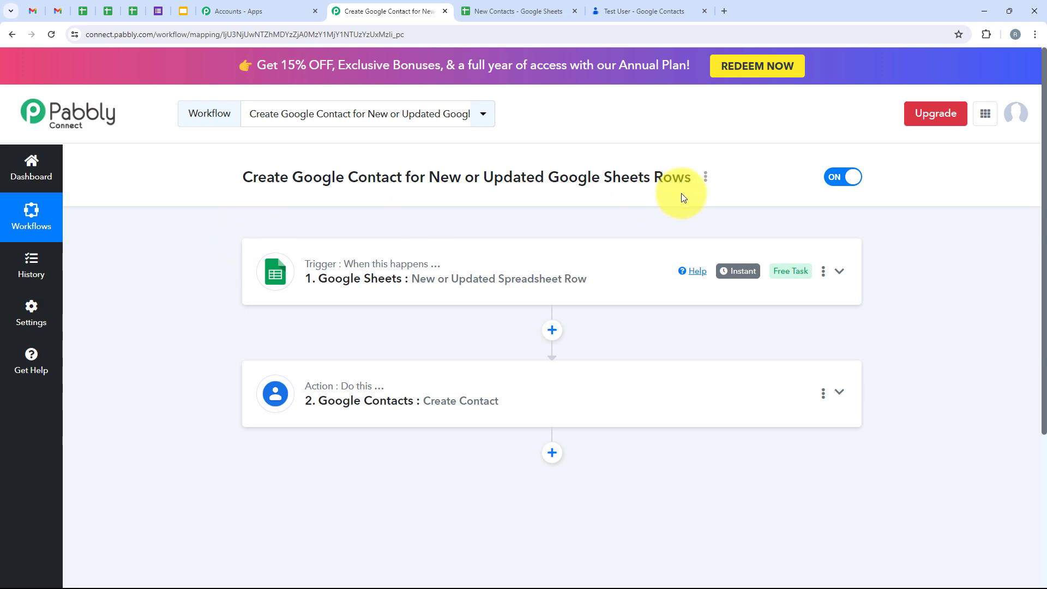
pyautogui.click(512, 3)
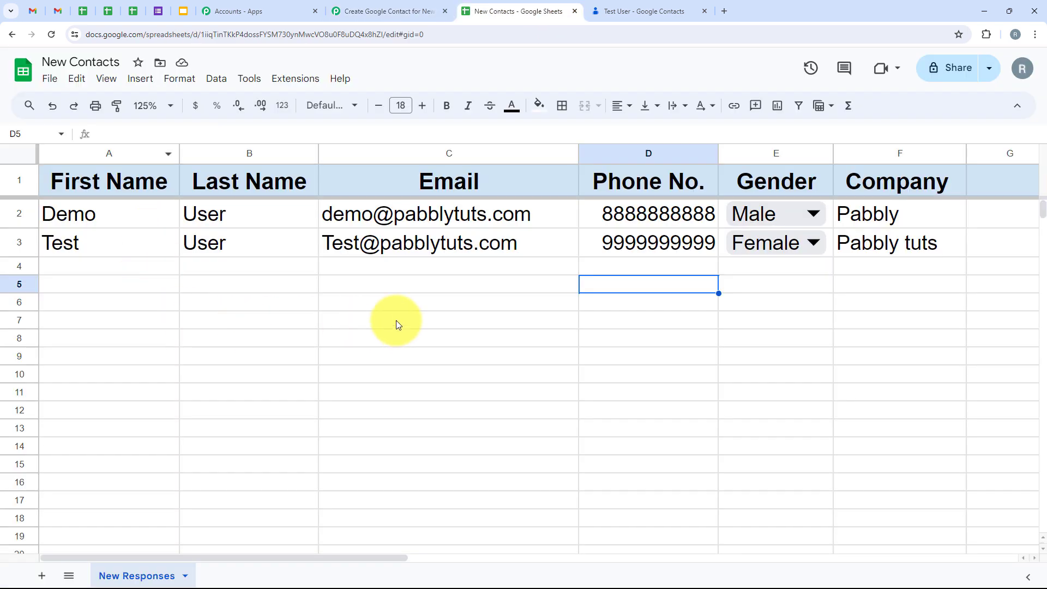
pyautogui.click(367, 11)
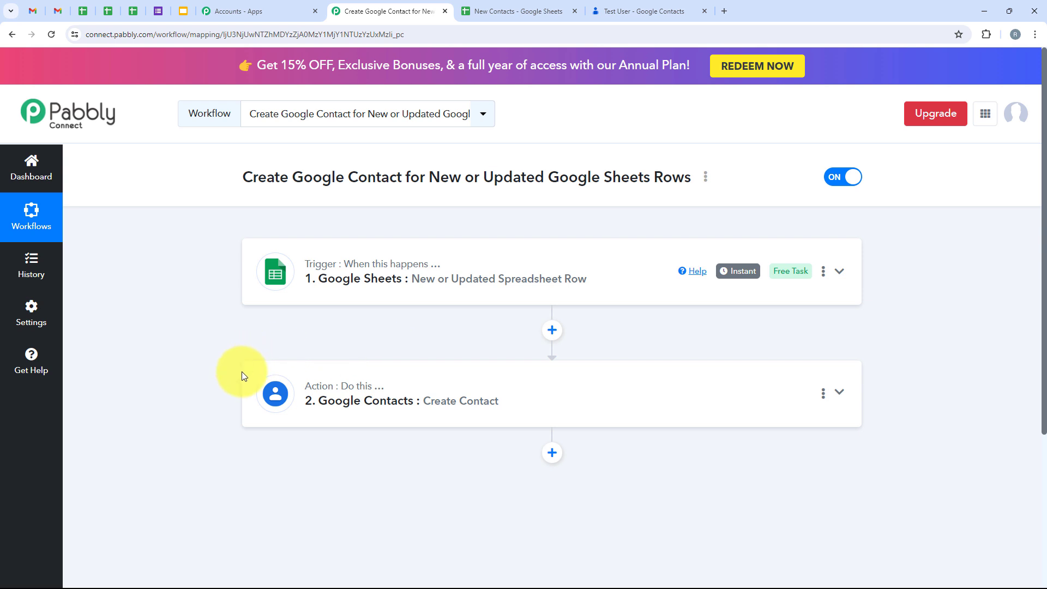
pyautogui.click(603, 10)
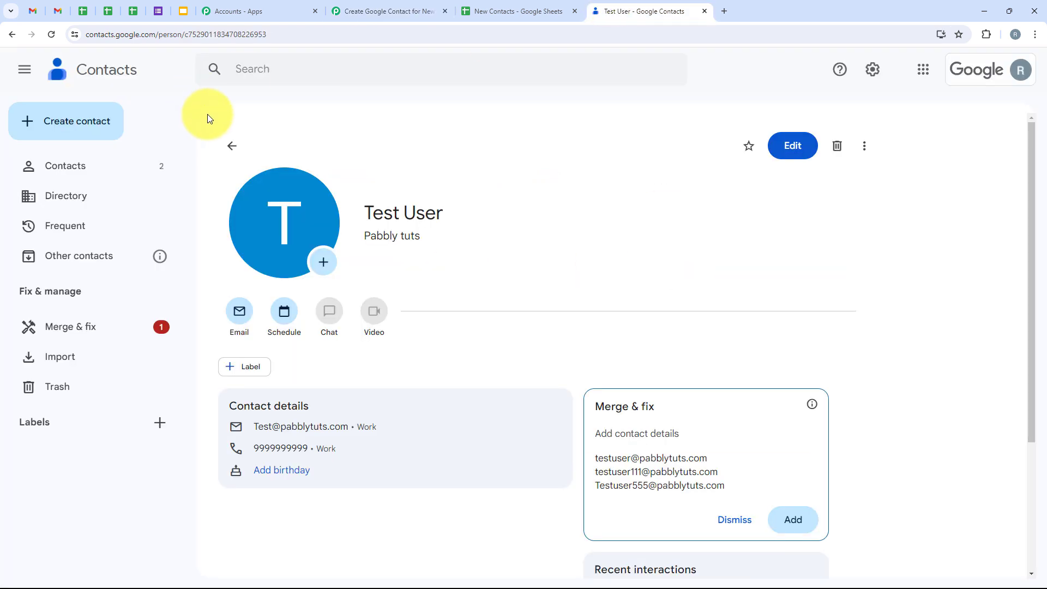
pyautogui.click(230, 147)
pyautogui.click(228, 227)
pyautogui.click(228, 265)
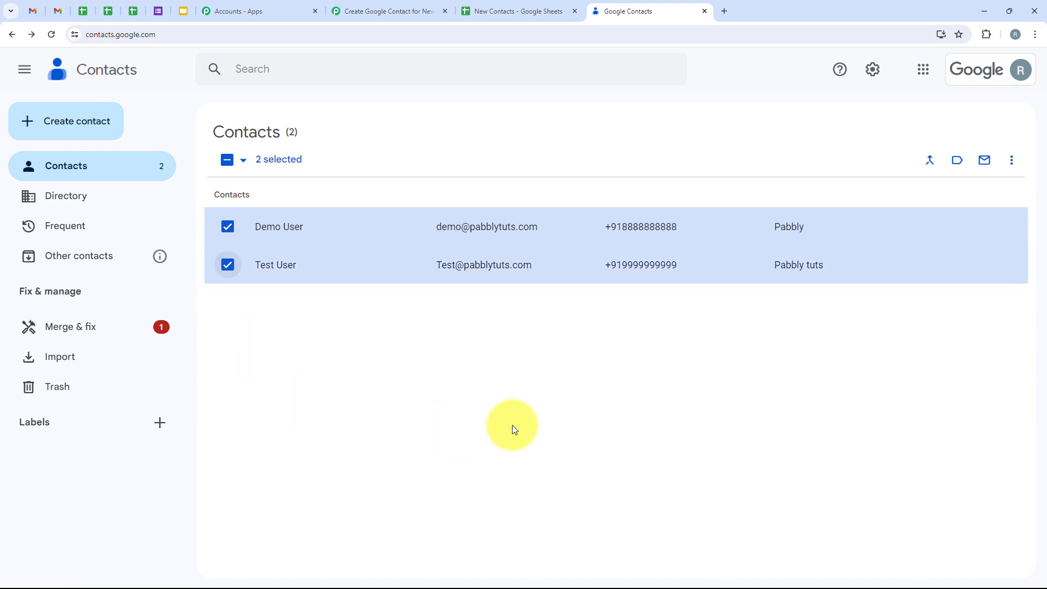
pyautogui.click(416, 10)
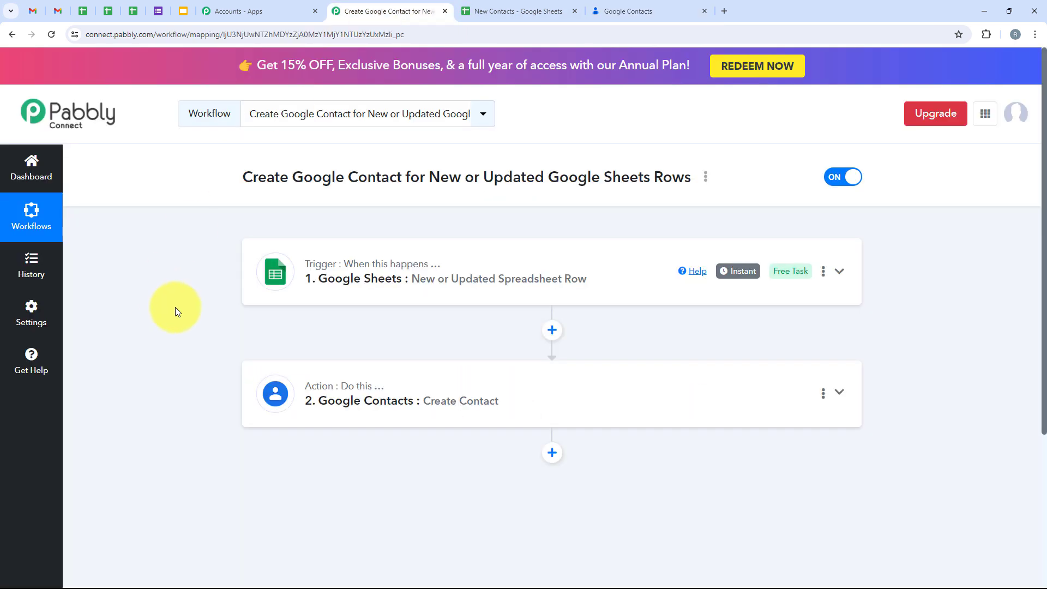